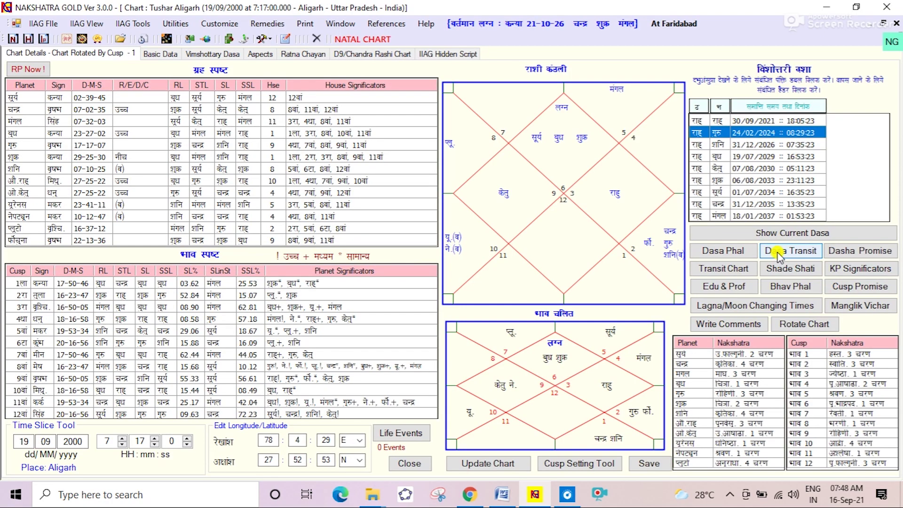
# Show the current dasa in the Vimshottari table and step back up from the prana level to the bhukti level.
pyautogui.click(778, 256)
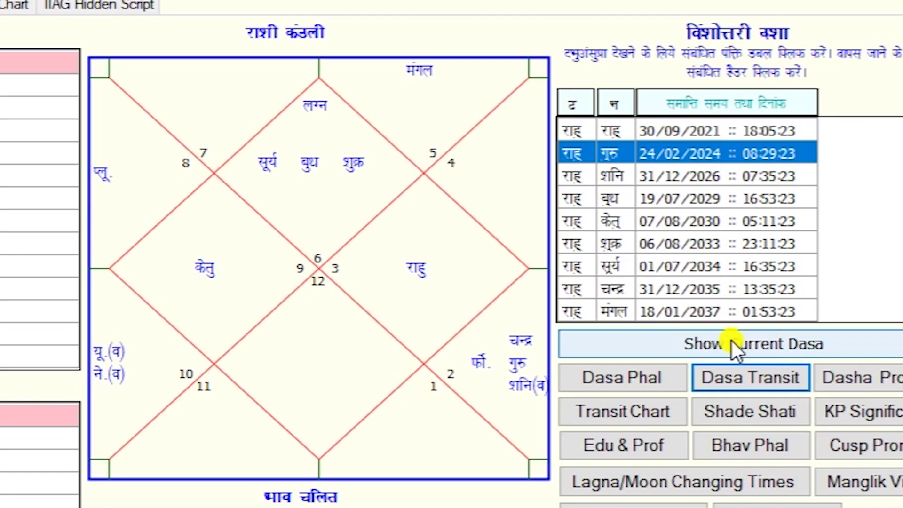
pyautogui.click(732, 341)
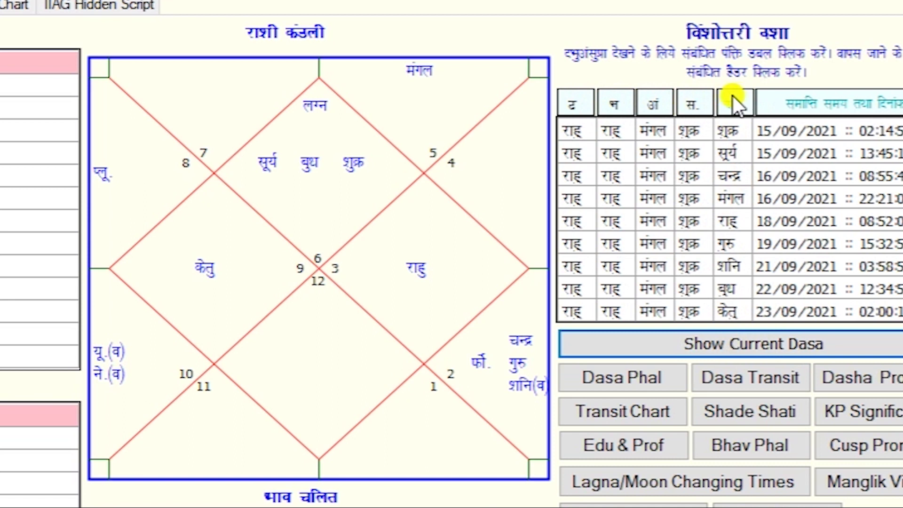
pyautogui.click(692, 101)
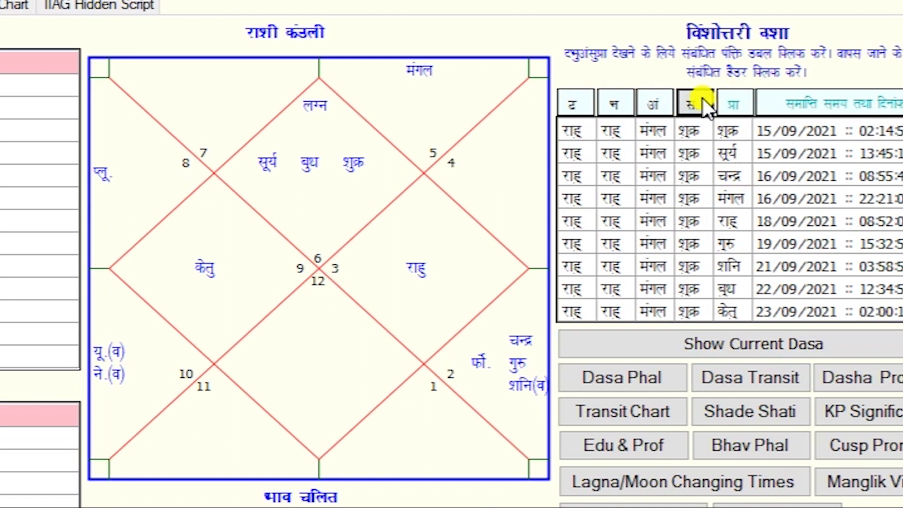
pyautogui.click(661, 104)
pyautogui.click(624, 105)
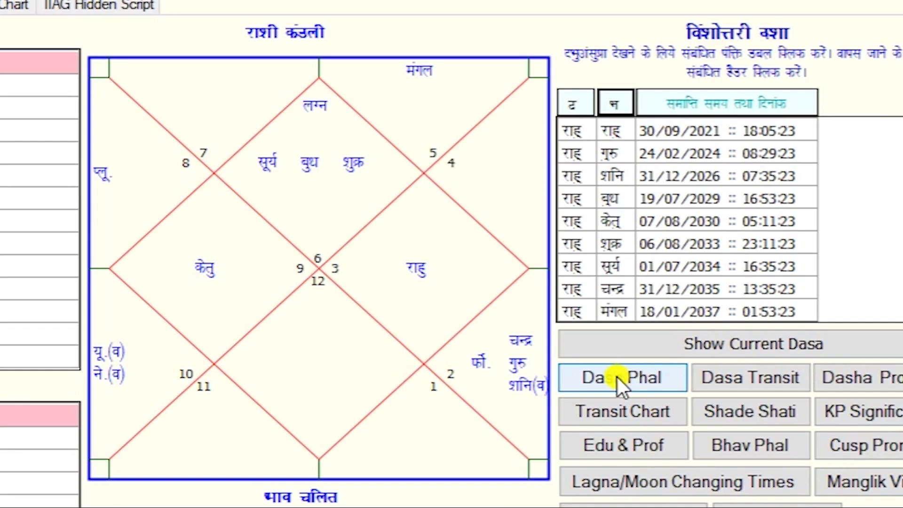
# Try to open Dasa Phal without a dasa row selected and dismiss the message.
pyautogui.click(648, 379)
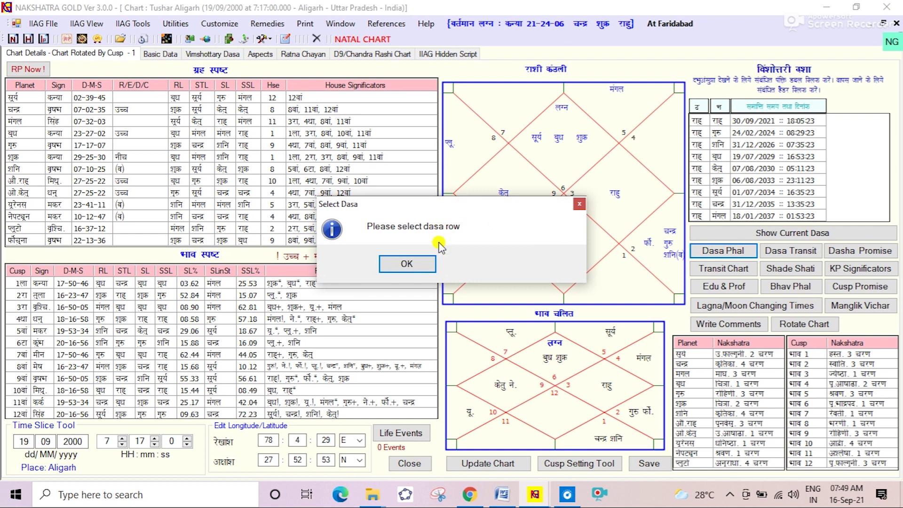
pyautogui.click(580, 204)
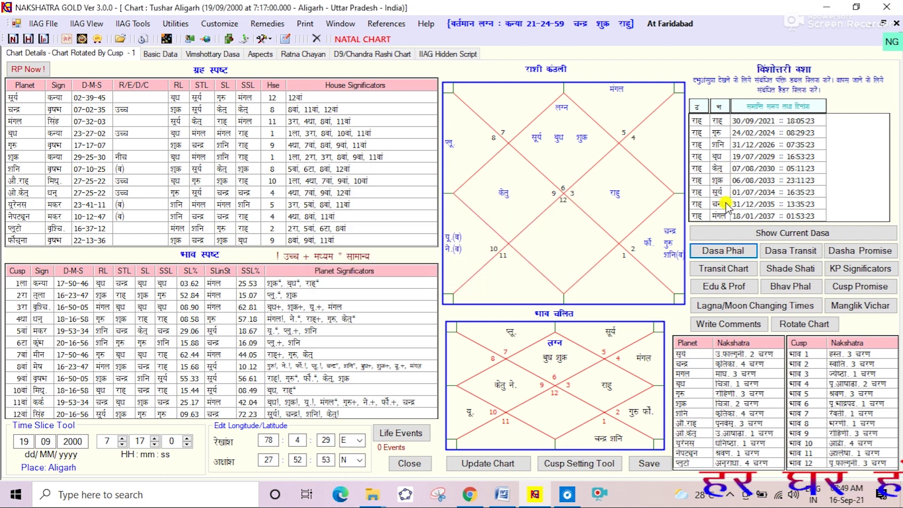
# Bring up the current dasa again, twice, each time stepping back through the antara level to the bhukti level.
pyautogui.click(749, 234)
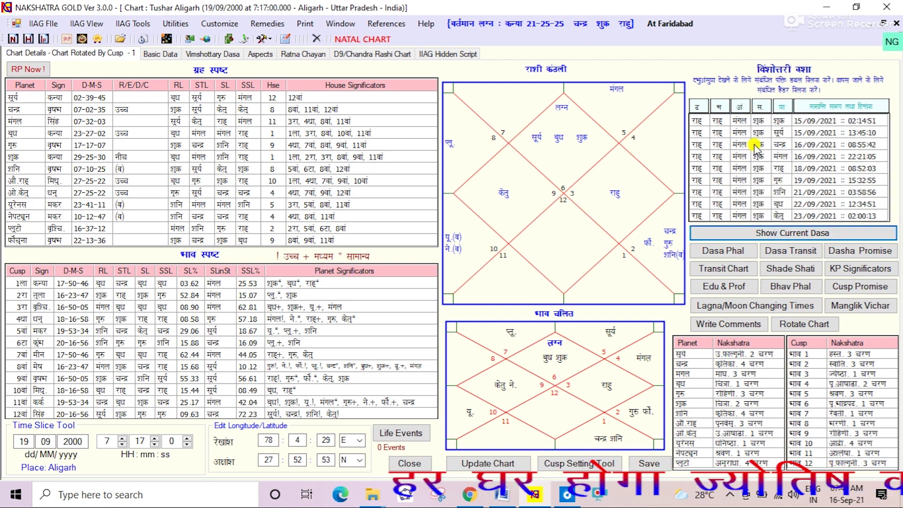
pyautogui.click(741, 105)
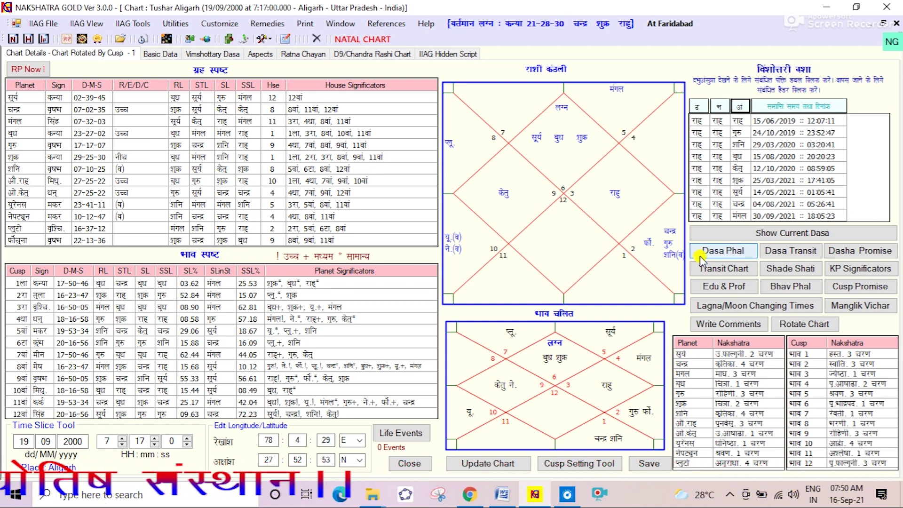
pyautogui.click(715, 109)
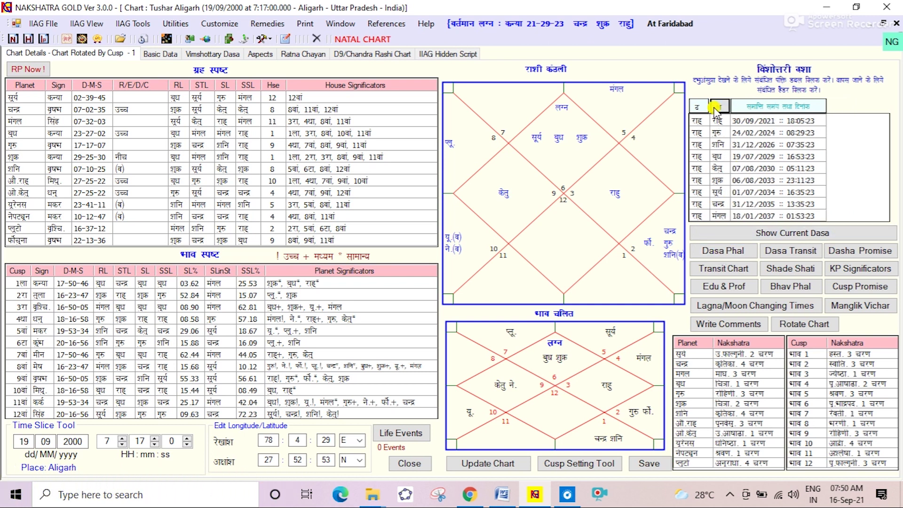
pyautogui.click(728, 236)
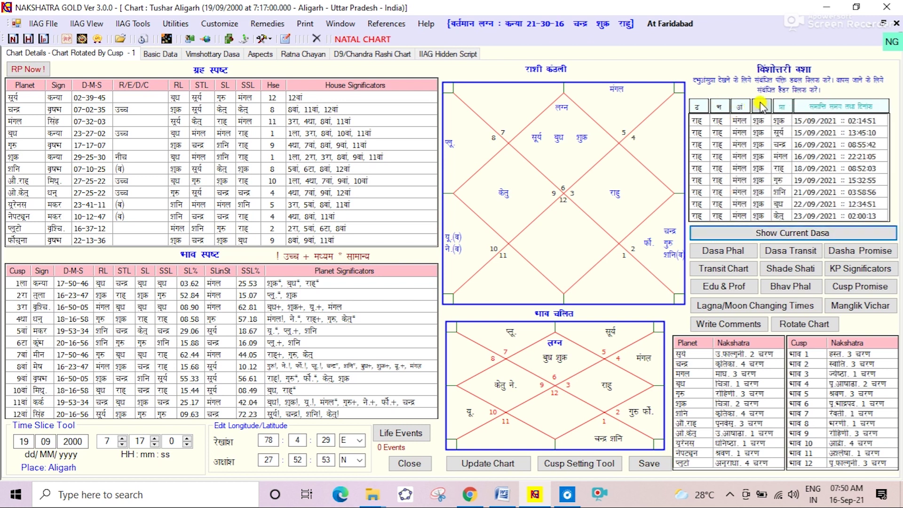
pyautogui.click(745, 106)
pyautogui.click(745, 106)
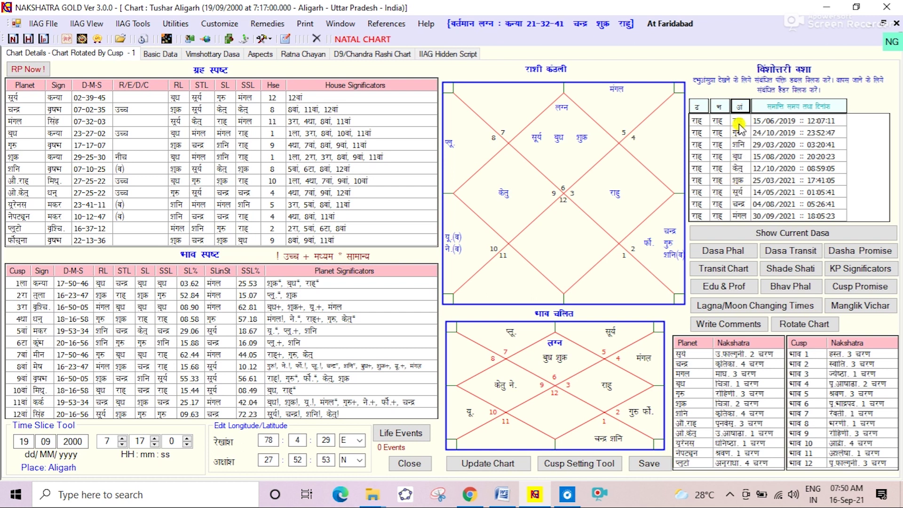
pyautogui.doubleClick(721, 106)
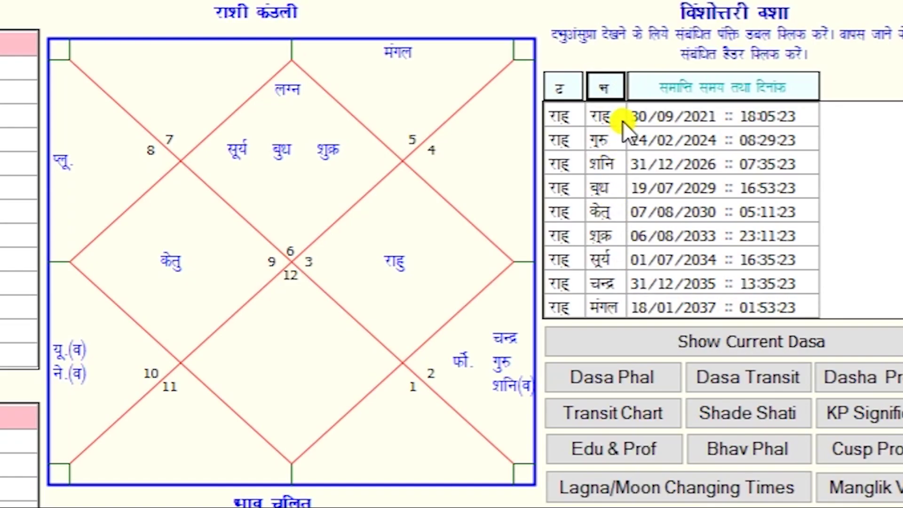
# Expand the राहु–राहु bhukti, select its सूर्य antara ending 14/05/2021, and open Dasa Phal for it.
pyautogui.doubleClick(623, 118)
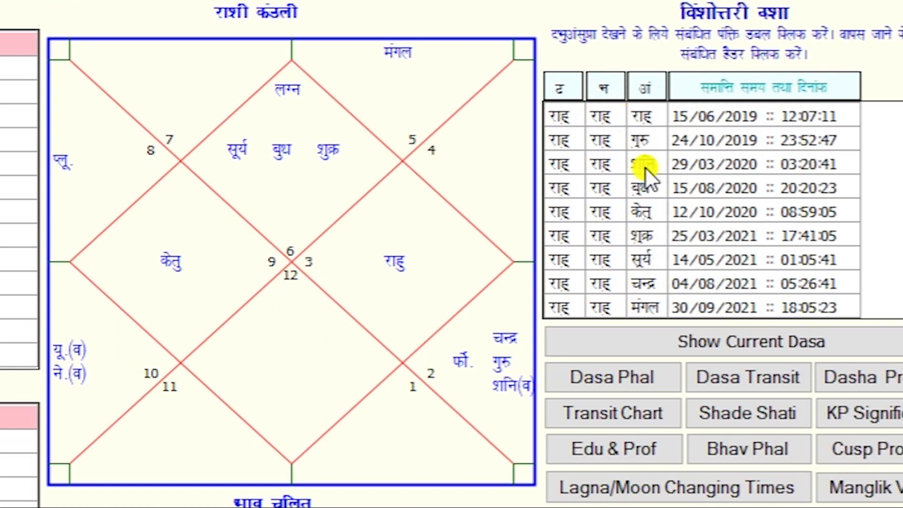
pyautogui.click(652, 262)
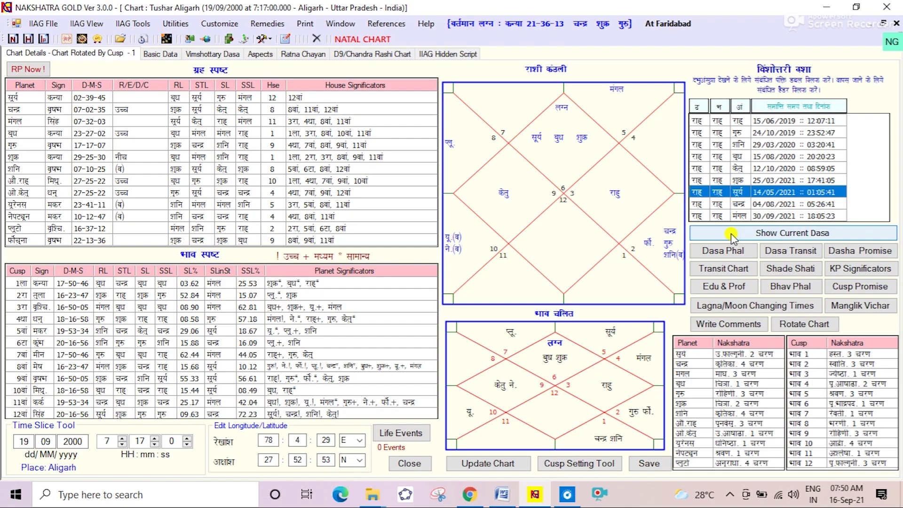
pyautogui.click(613, 375)
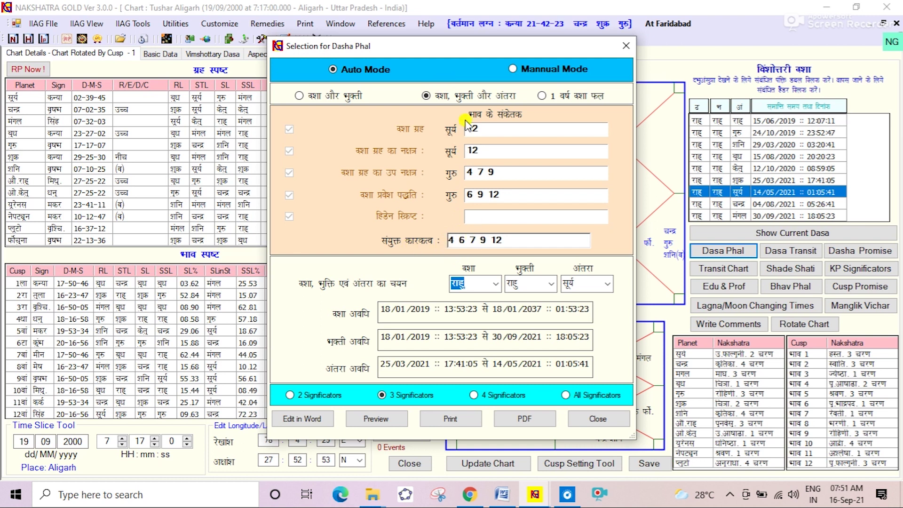
# Switch the Dasha Phal selection to Manual Mode and back to Auto Mode.
pyautogui.click(515, 69)
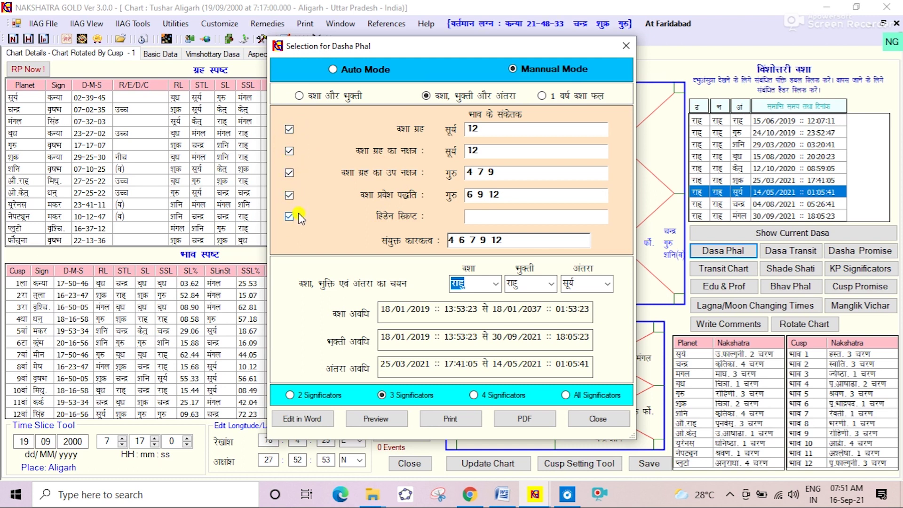
pyautogui.click(345, 73)
pyautogui.click(346, 74)
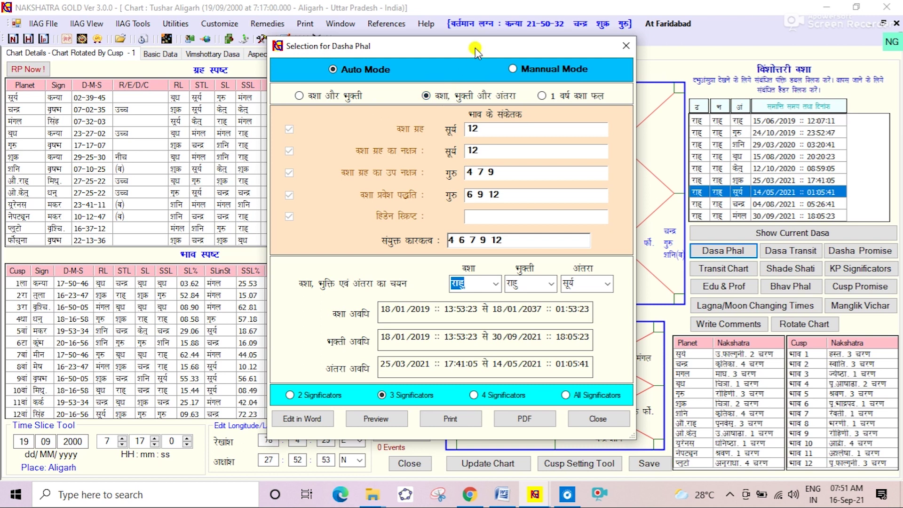
# Move the Selection for Dasha Phal dialog aside so the dasa table and both house charts can be seen.
pyautogui.moveTo(475, 47); pyautogui.dragTo(457, 44)
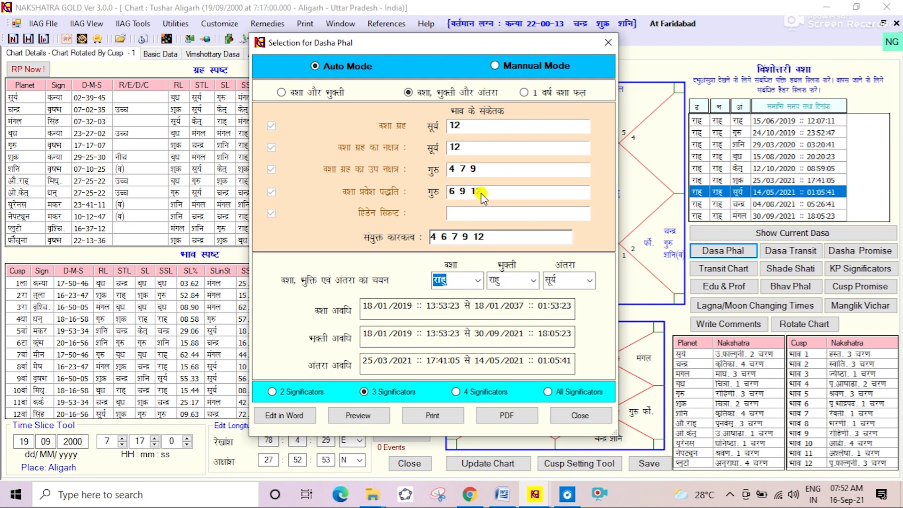
pyautogui.moveTo(403, 41); pyautogui.dragTo(467, 35)
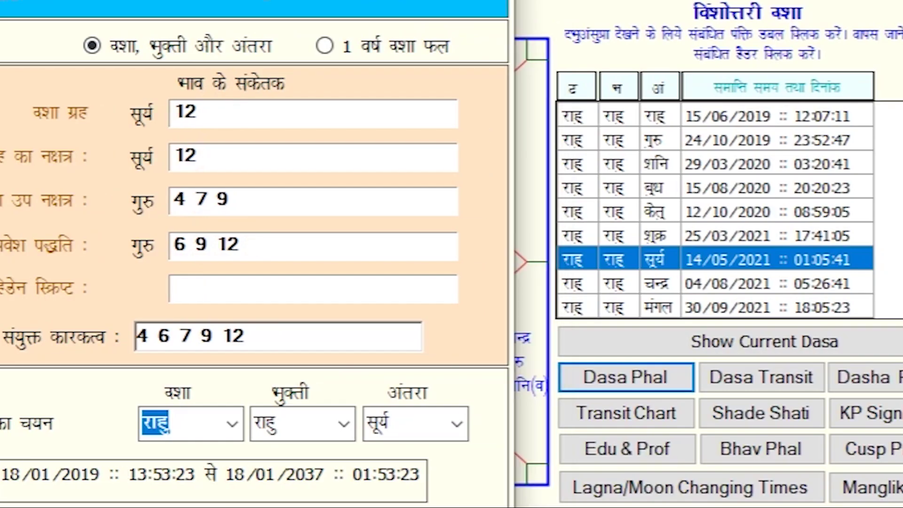
pyautogui.moveTo(530, 43); pyautogui.dragTo(371, 31)
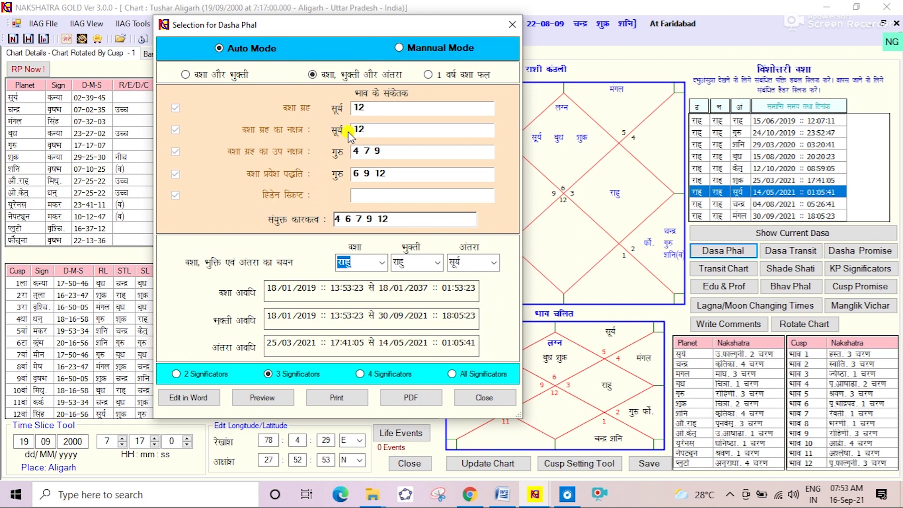
pyautogui.moveTo(300, 28); pyautogui.dragTo(408, 30)
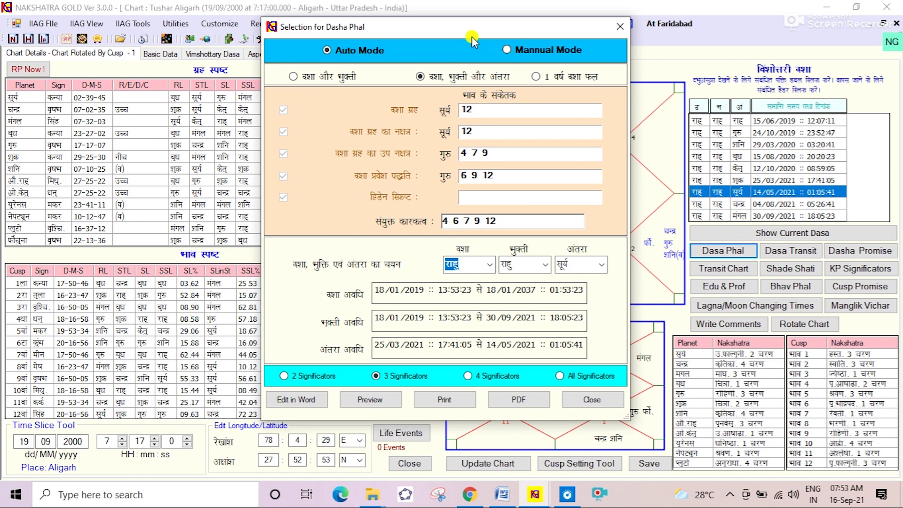
pyautogui.moveTo(459, 30); pyautogui.dragTo(408, 27)
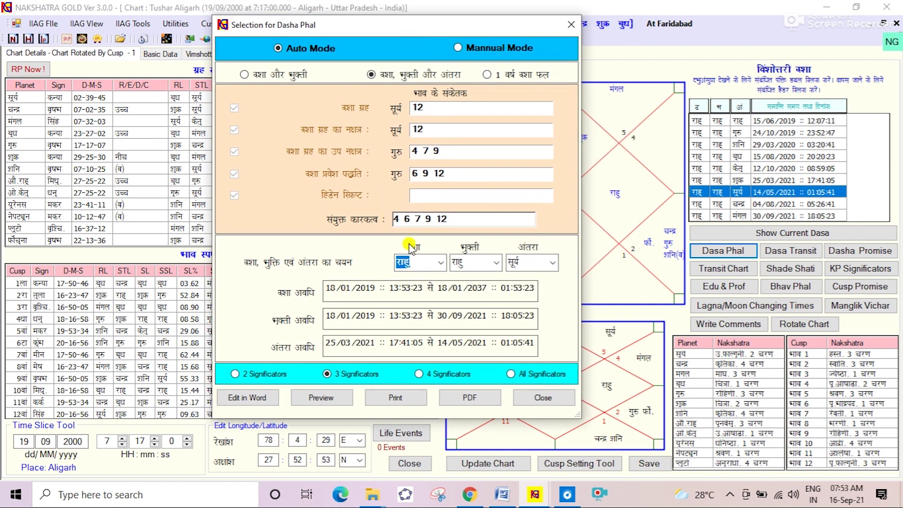
pyautogui.moveTo(428, 31); pyautogui.dragTo(340, 45)
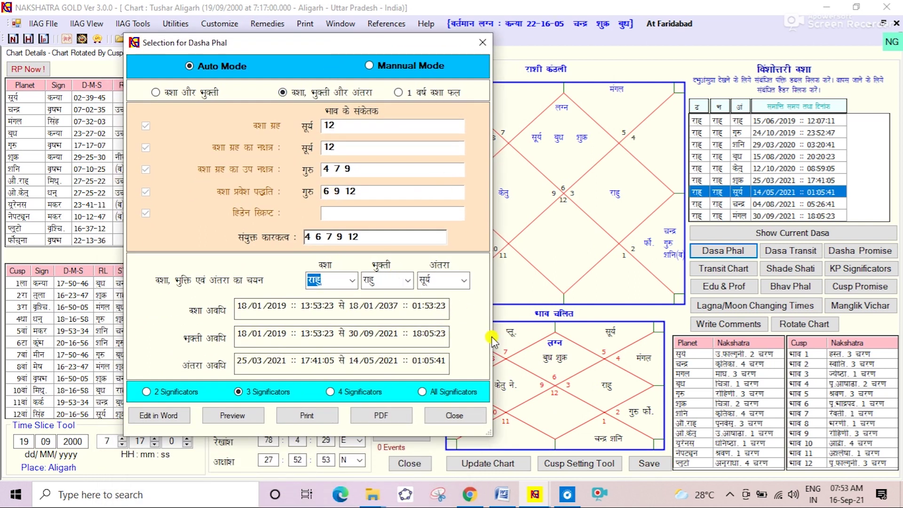
# Switch to the Word document "2. dasha phal or promise" and read its Auto Mode significator rules through to the note below them.
pyautogui.click(502, 494)
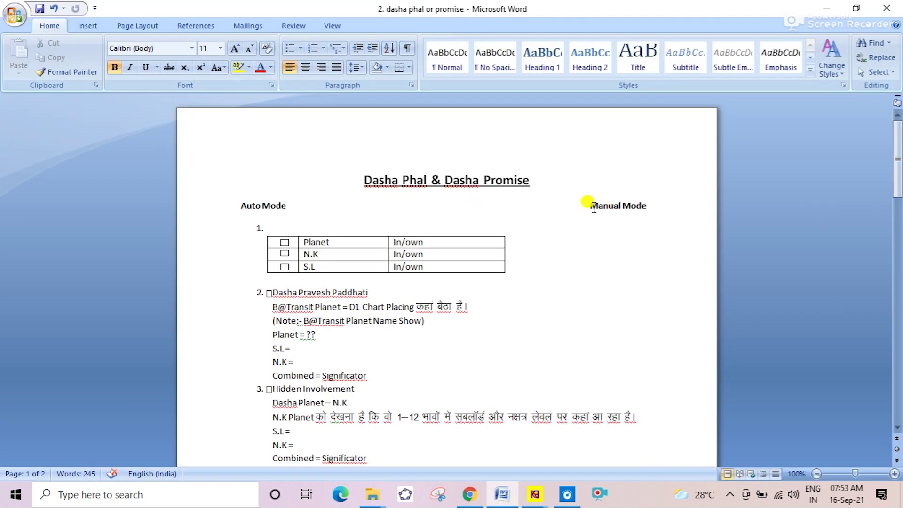
pyautogui.moveTo(900, 143); pyautogui.dragTo(899, 159)
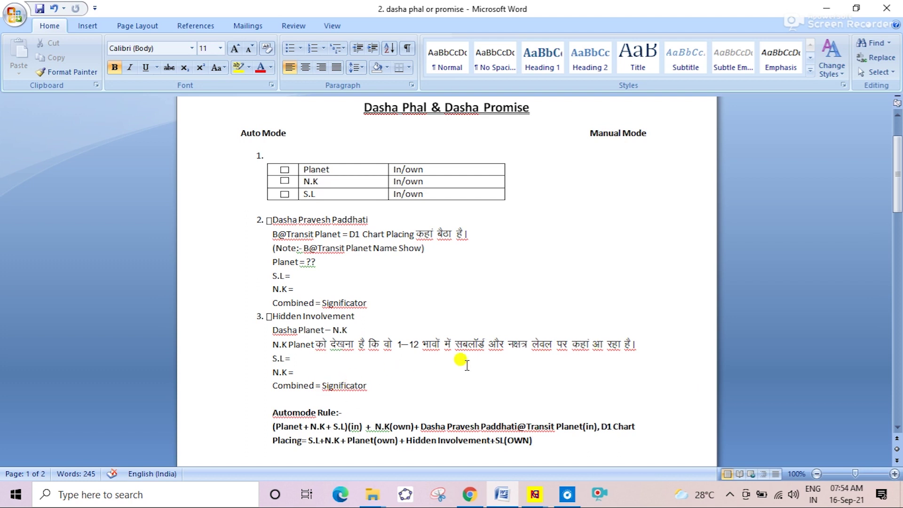
pyautogui.click(606, 241)
pyautogui.press('Down')
pyautogui.press('Down')
pyautogui.press('Down')
pyautogui.press('Down')
pyautogui.press('Down')
pyautogui.press('Down')
pyautogui.press('Down')
pyautogui.press('Down')
pyautogui.press('Down')
pyautogui.press('Down')
pyautogui.press('Down')
pyautogui.press('Down')
pyautogui.press('Down')
pyautogui.press('Down')
pyautogui.press('Down')
pyautogui.press('Down')
pyautogui.press('Down')
pyautogui.press('Down')
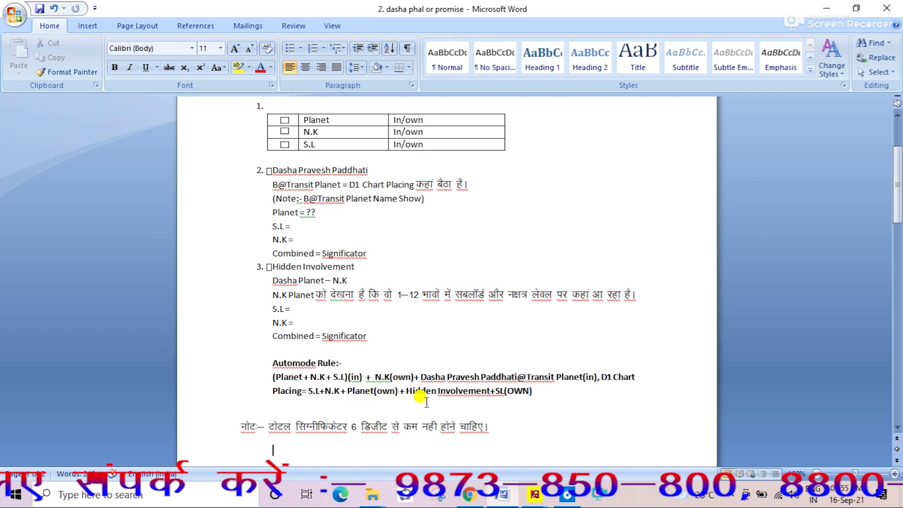
pyautogui.click(469, 393)
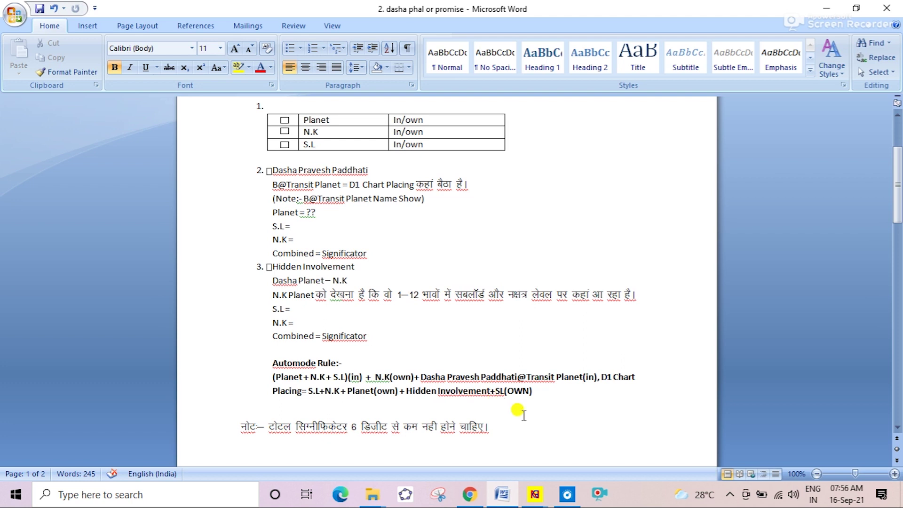
# Return to NAKSHATRA GOLD, preview the Dasha Phal report with 3 Significators through page 2, and close the preview.
pyautogui.click(535, 501)
pyautogui.click(597, 442)
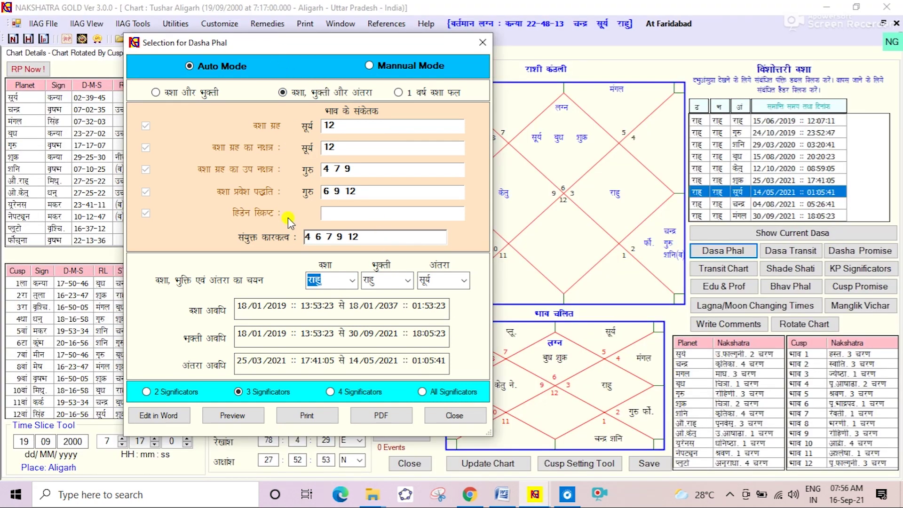
pyautogui.click(308, 237)
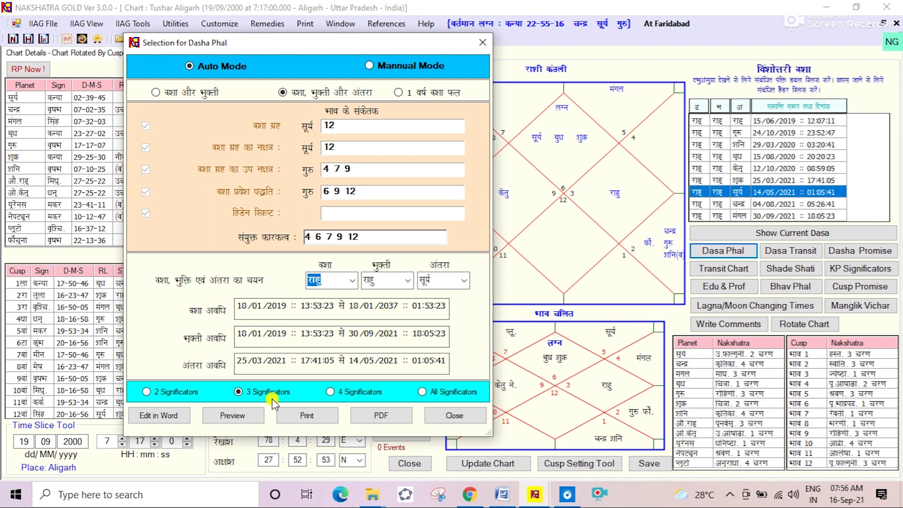
pyautogui.click(235, 416)
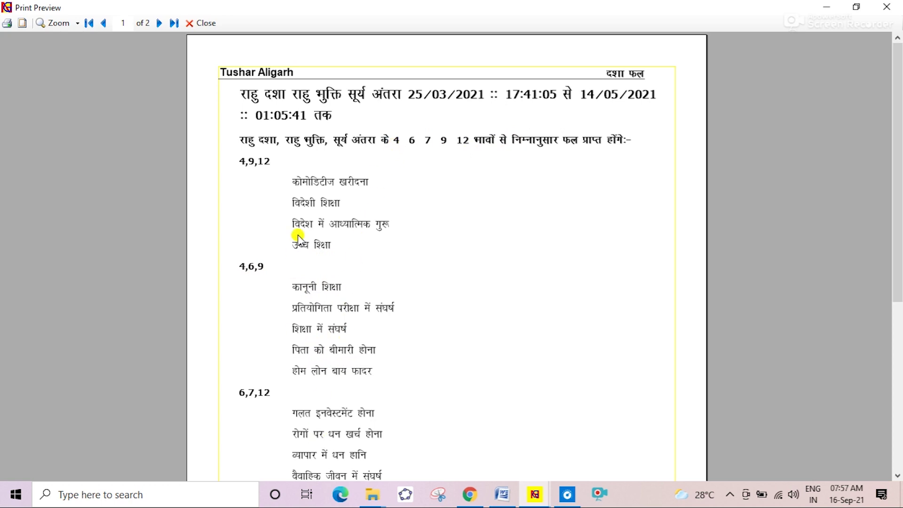
pyautogui.click(159, 23)
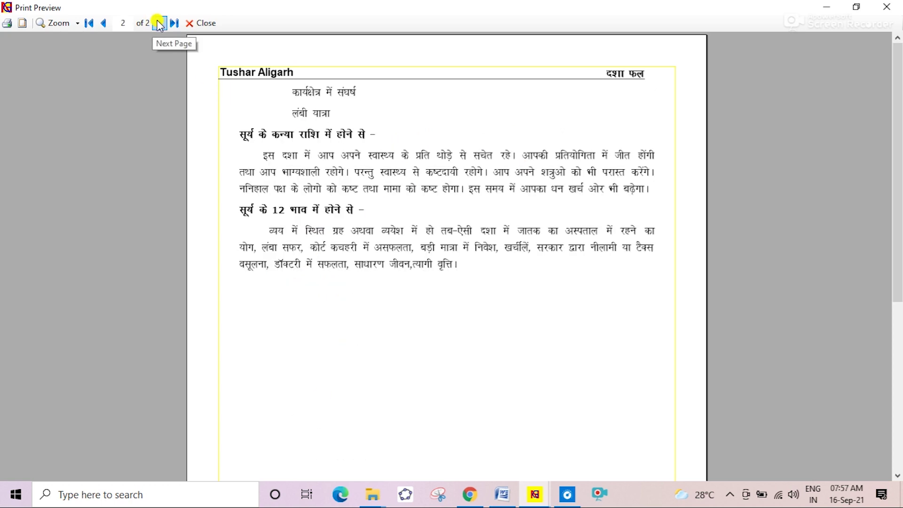
pyautogui.moveTo(897, 141); pyautogui.dragTo(898, 174)
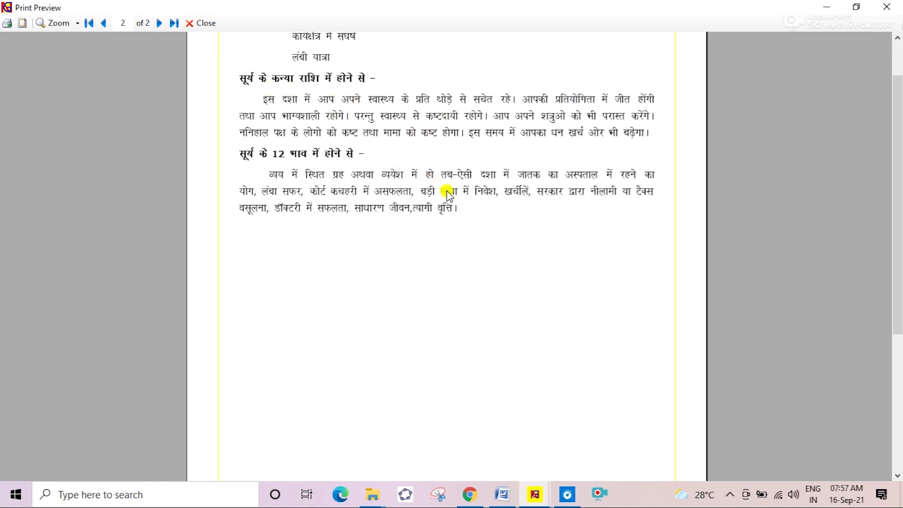
pyautogui.click(202, 24)
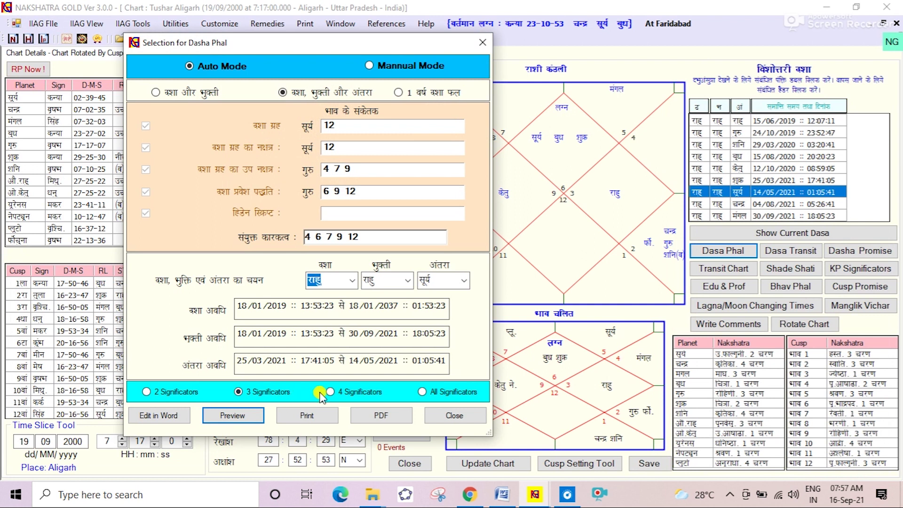
# Set the Dasha Phal report to 4 Significators and preview it.
pyautogui.click(343, 390)
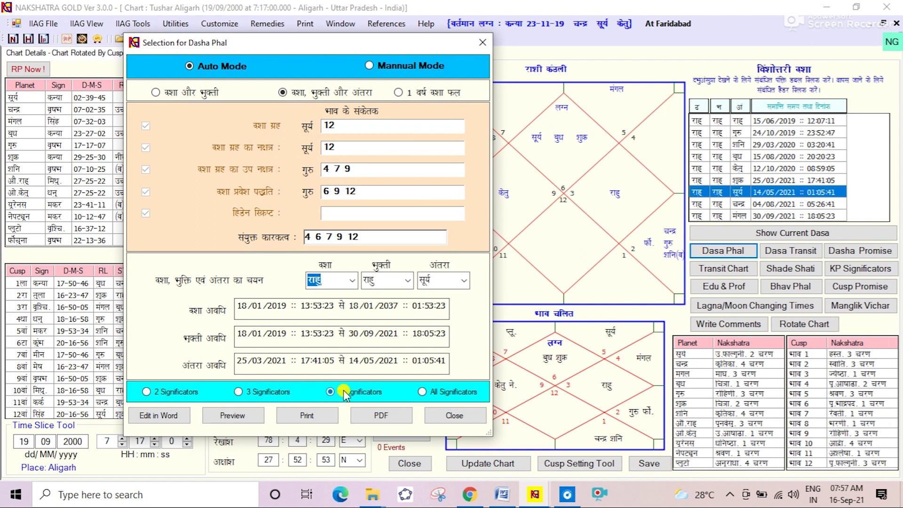
pyautogui.click(235, 416)
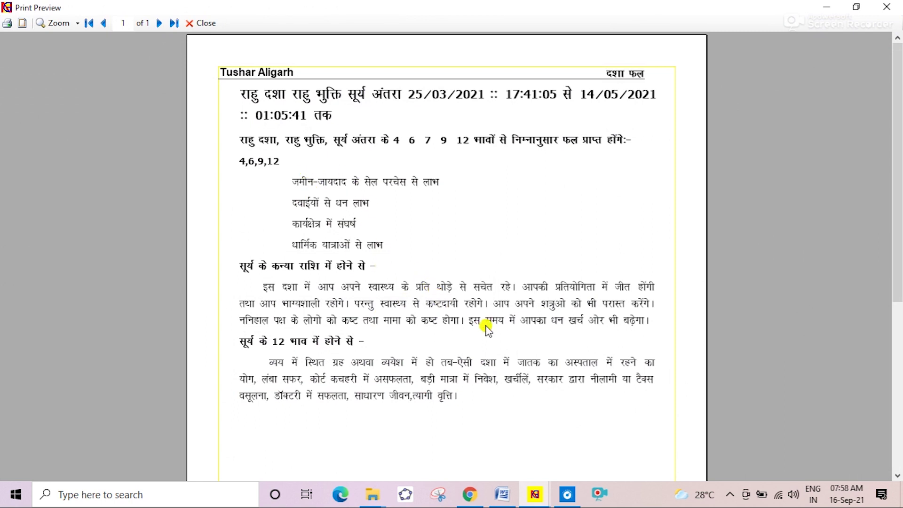
# Close the report preview, exclude the दशा प्रवेश पद्धति significators in Manual Mode, and close the Dasha Phal selection.
pyautogui.click(204, 23)
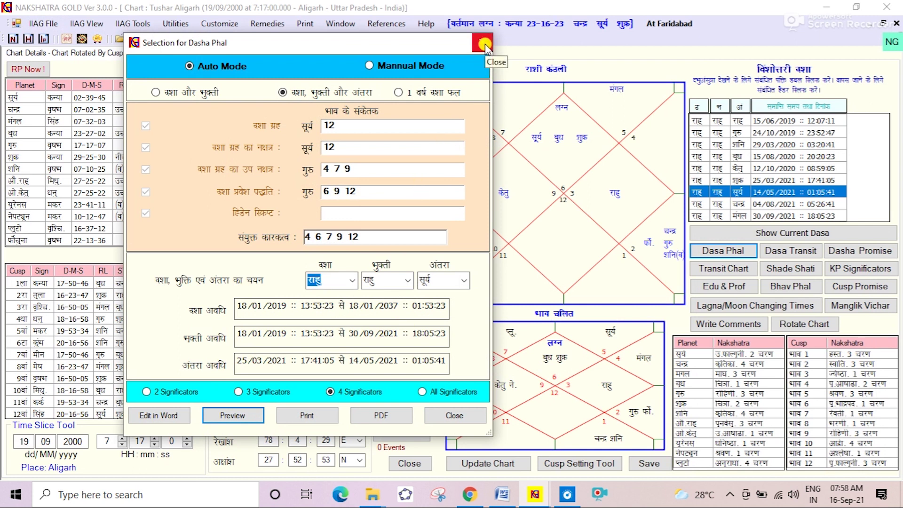
pyautogui.click(385, 65)
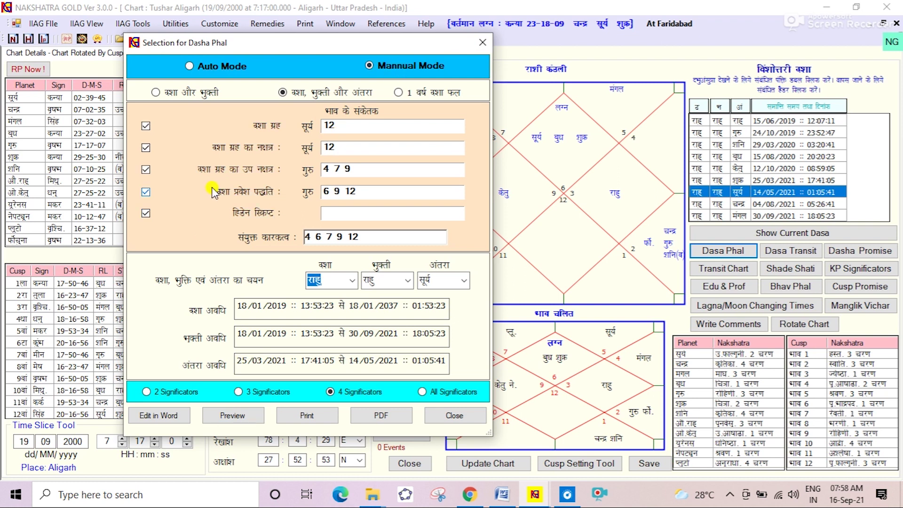
pyautogui.click(145, 193)
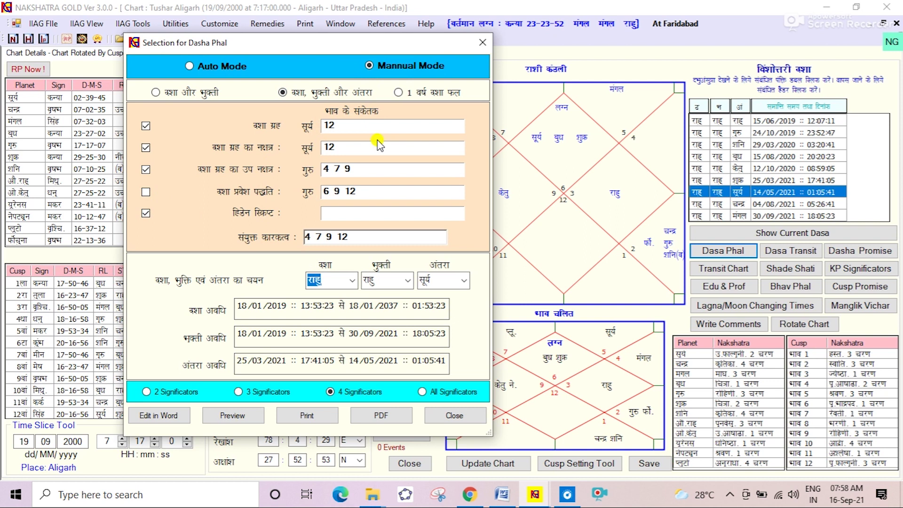
pyautogui.click(488, 43)
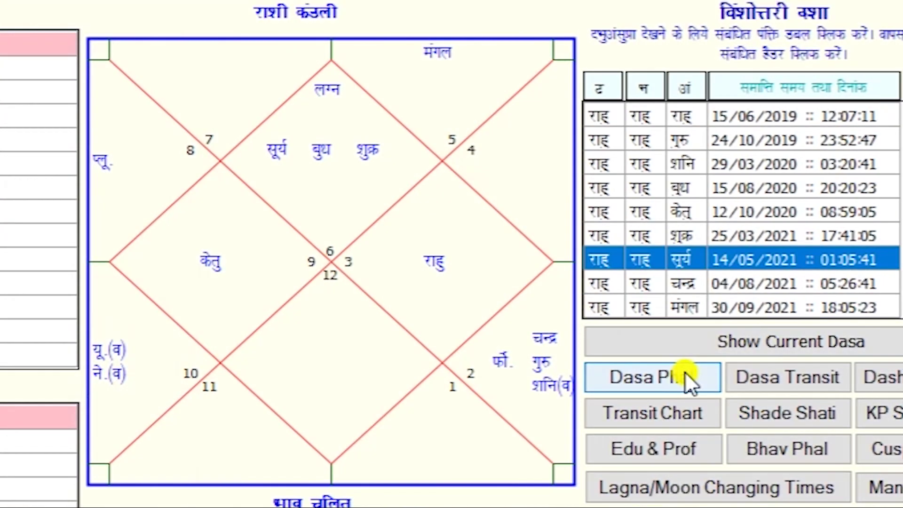
# Try to open Dasha Promise for the three-level राहु–राहु–सूर्य dasa period.
pyautogui.click(685, 372)
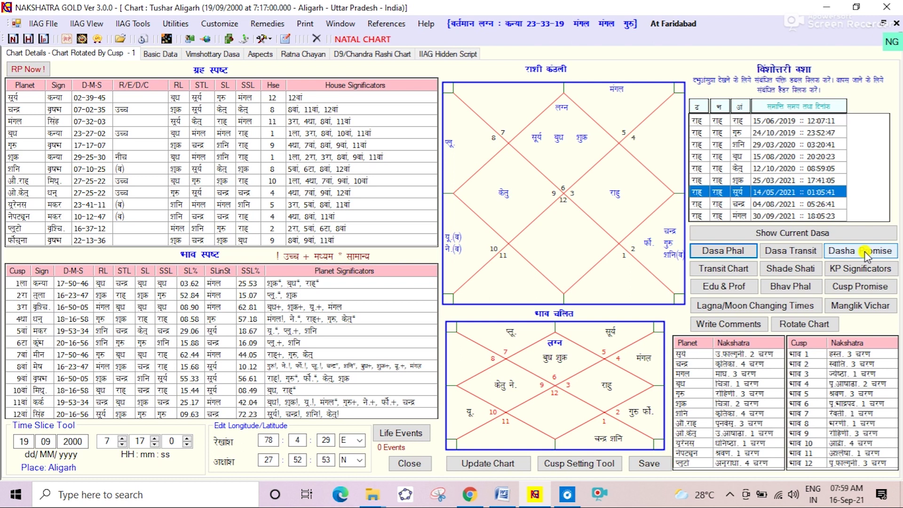
pyautogui.click(714, 252)
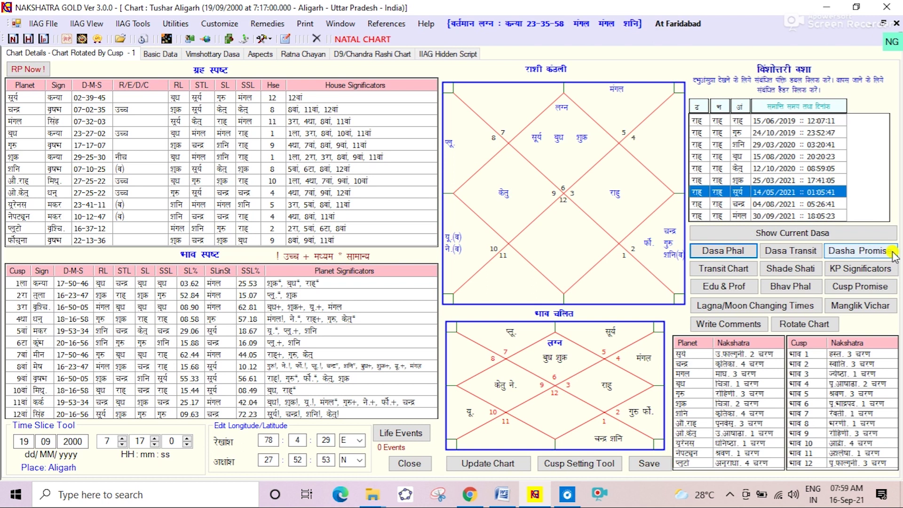
pyautogui.click(857, 254)
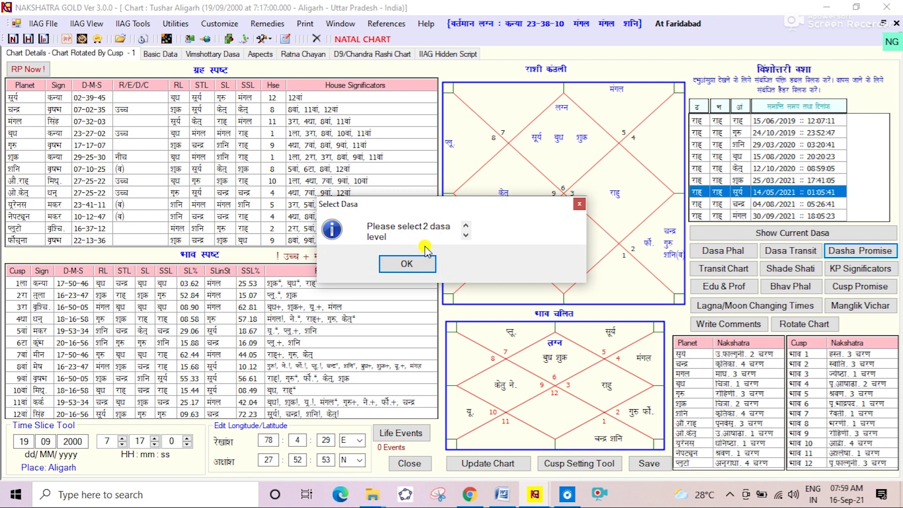
pyautogui.click(417, 267)
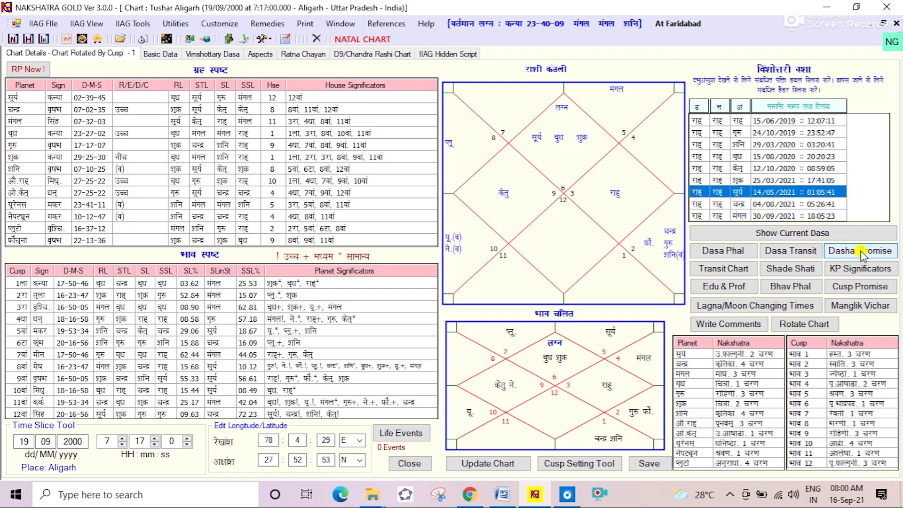
# Return the dasa table to two levels and open Dasha Promise for the राहु–गुरु period ending 24/02/2024.
pyautogui.click(724, 107)
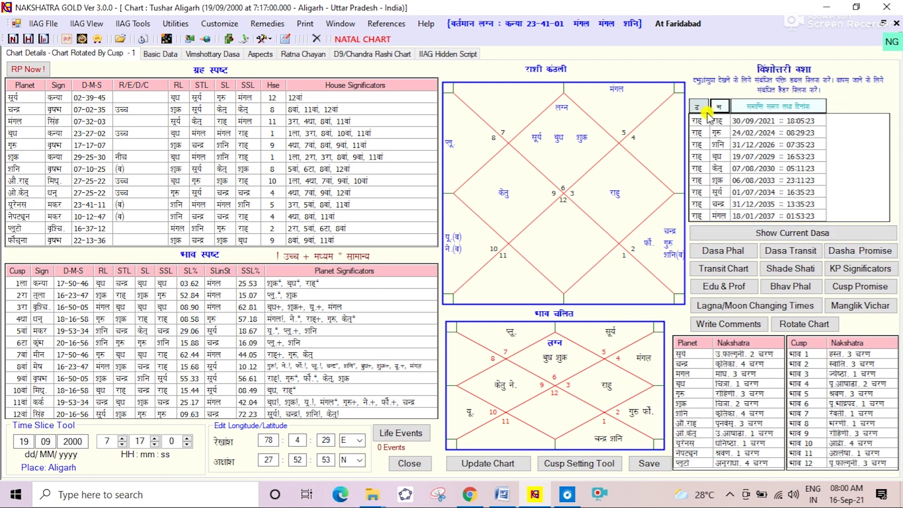
pyautogui.click(719, 133)
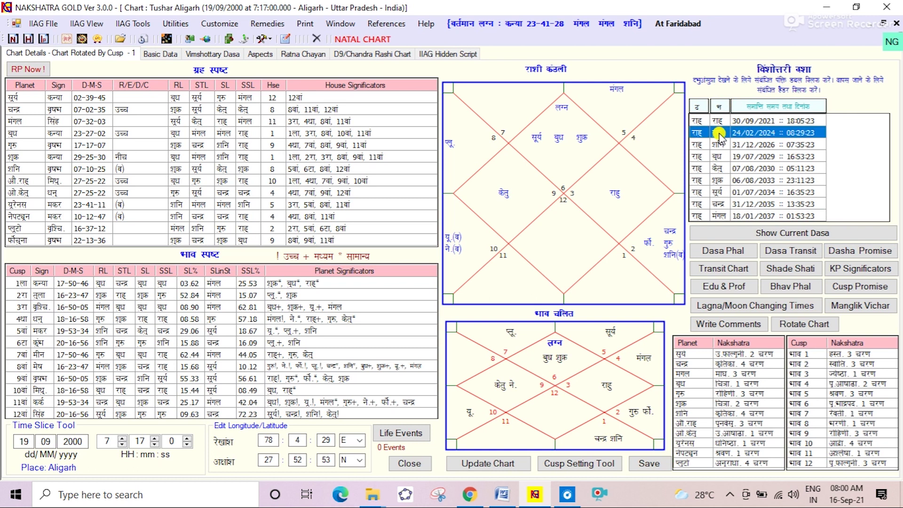
pyautogui.click(860, 252)
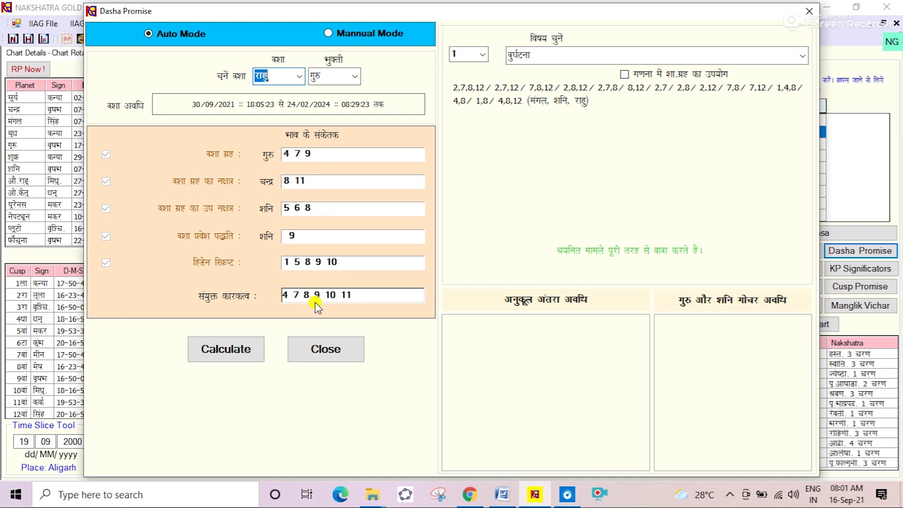
pyautogui.moveTo(507, 14)
pyautogui.mouseDown()
pyautogui.moveTo(441, 15)
pyautogui.moveTo(496, 16)
pyautogui.mouseUp()
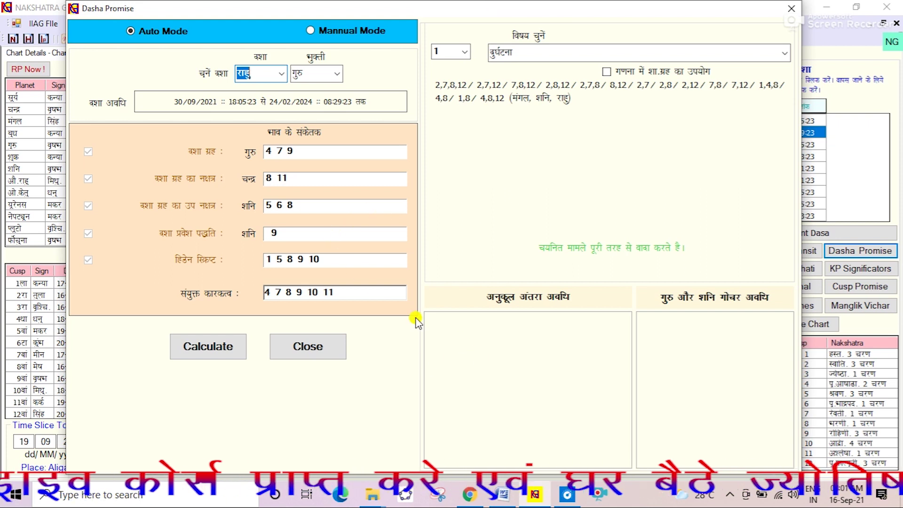
# Review the Auto Mode rules in the Word document "2. dasha phal or promise", and return to Dasha Promise in NAKSHATRA GOLD.
pyautogui.hotkey('alt', 'Tab')
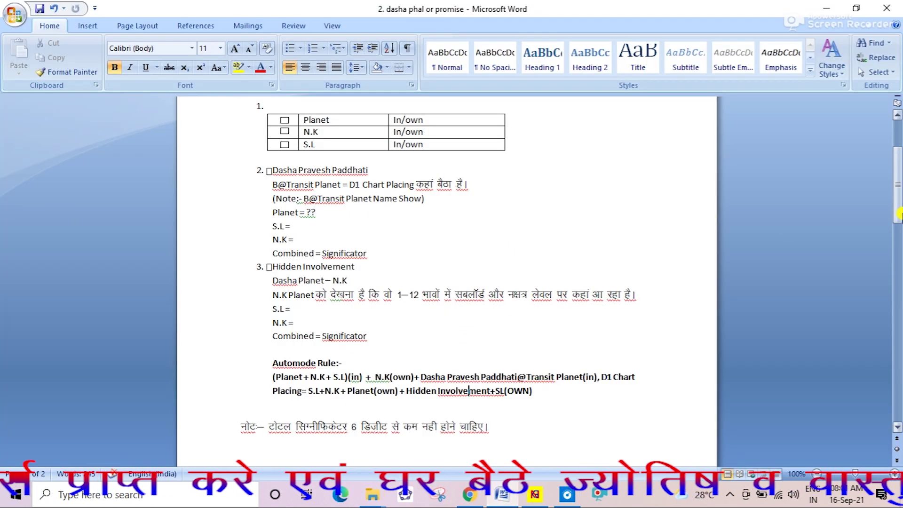
pyautogui.scroll(5, 635, 214)
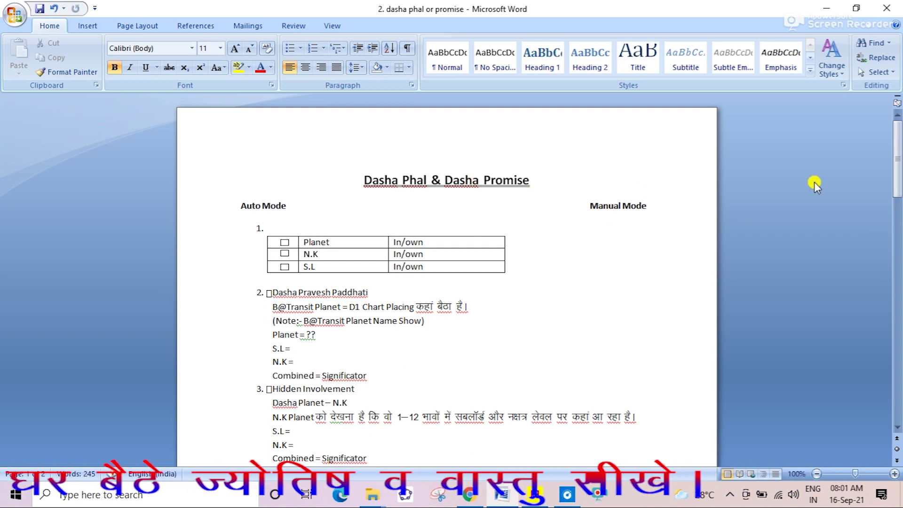
pyautogui.moveTo(898, 160); pyautogui.dragTo(898, 187)
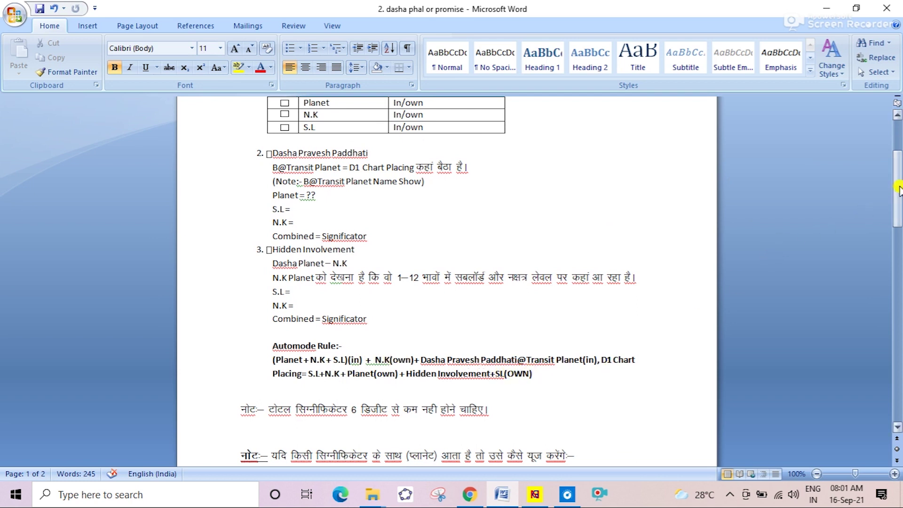
pyautogui.moveTo(898, 197); pyautogui.dragTo(898, 167)
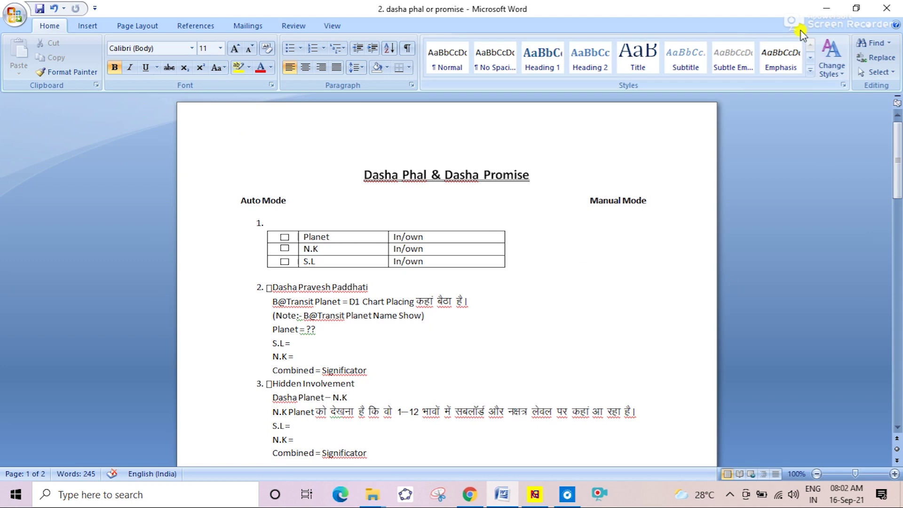
pyautogui.click(830, 6)
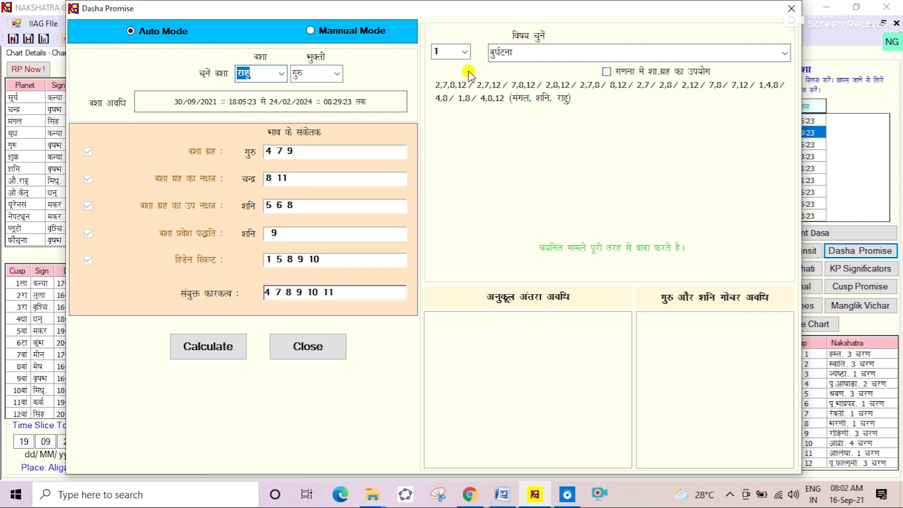
# Set the Dasha Promise topic to खेलों में सफलता under house 5.
pyautogui.click(464, 51)
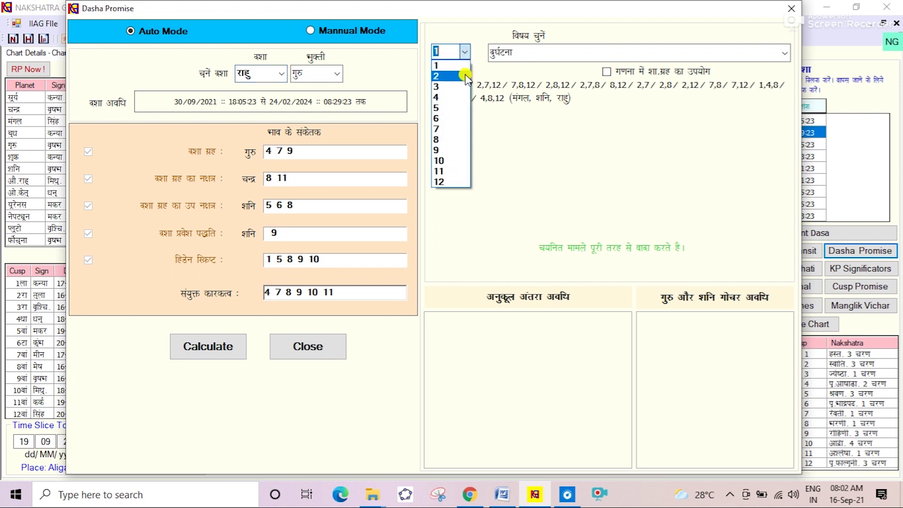
pyautogui.click(459, 108)
pyautogui.click(785, 52)
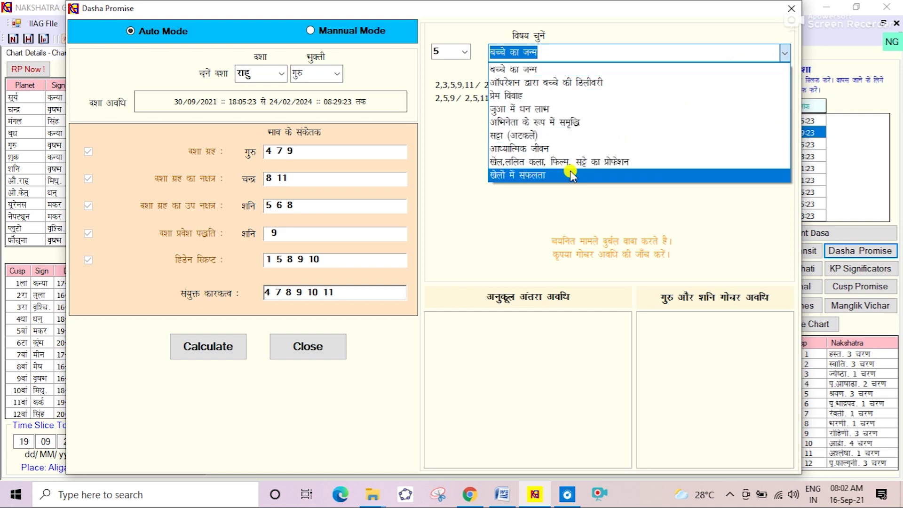
pyautogui.click(561, 179)
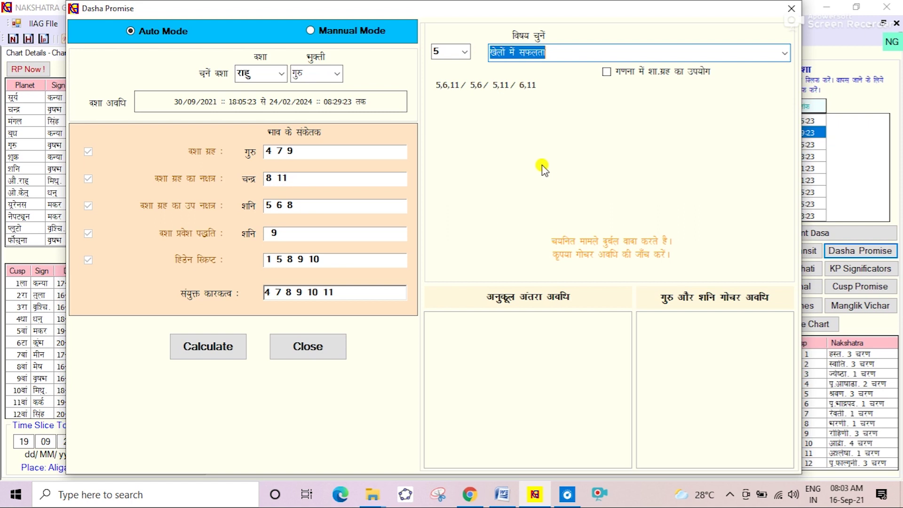
# Calculate the favourable antara and transit periods for the topic शादी under house 7, and close Dasha Promise.
pyautogui.click(463, 52)
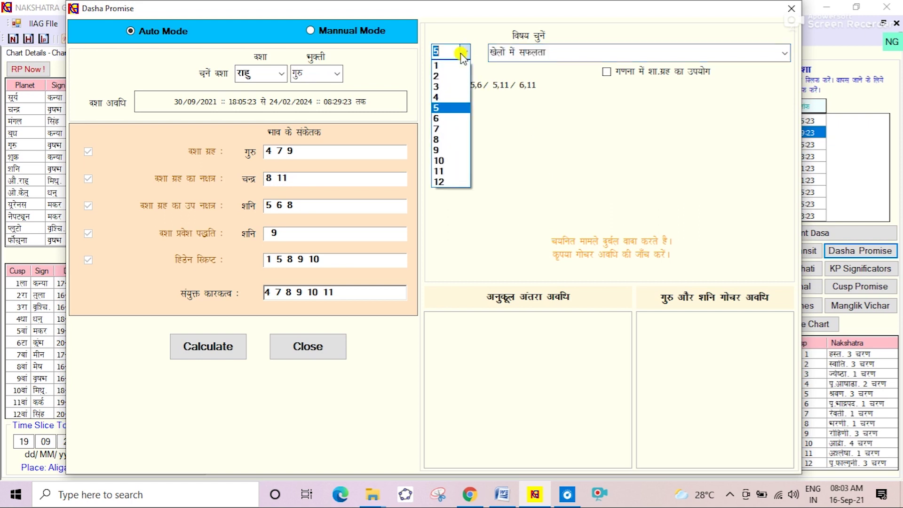
pyautogui.click(453, 130)
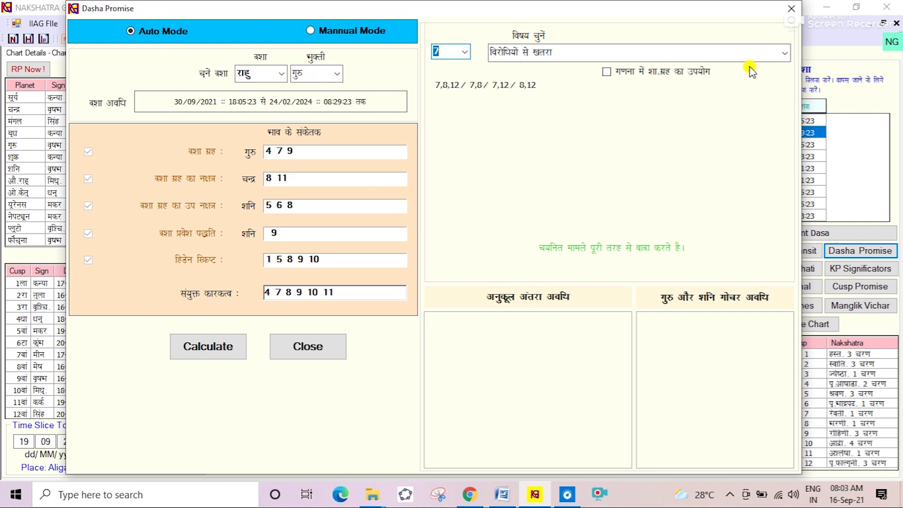
pyautogui.click(784, 54)
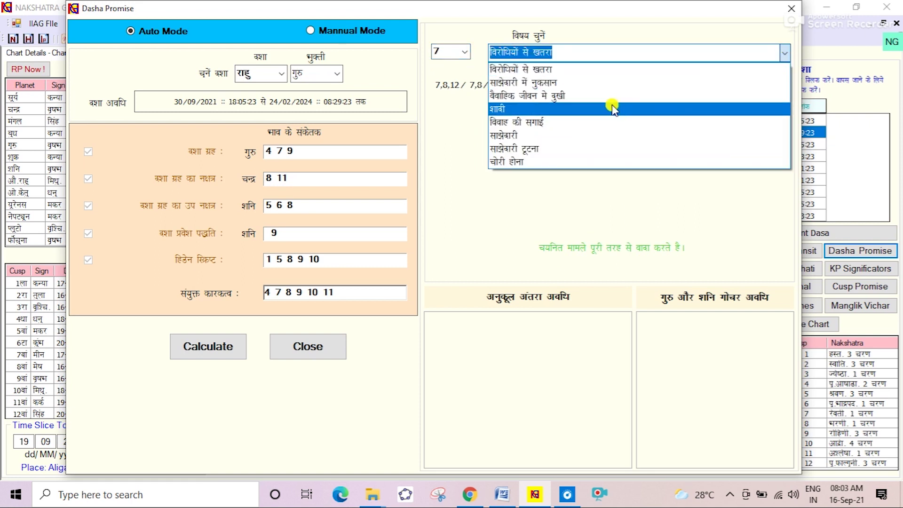
pyautogui.click(614, 109)
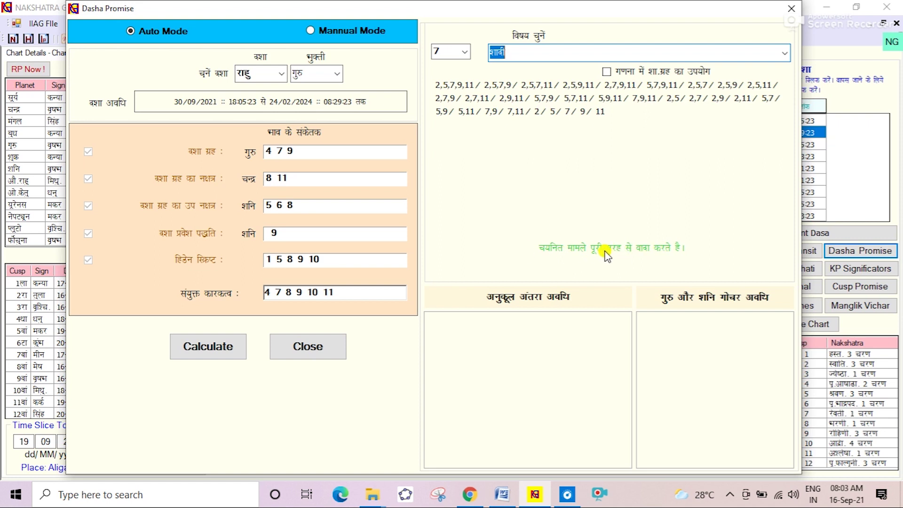
pyautogui.click(219, 348)
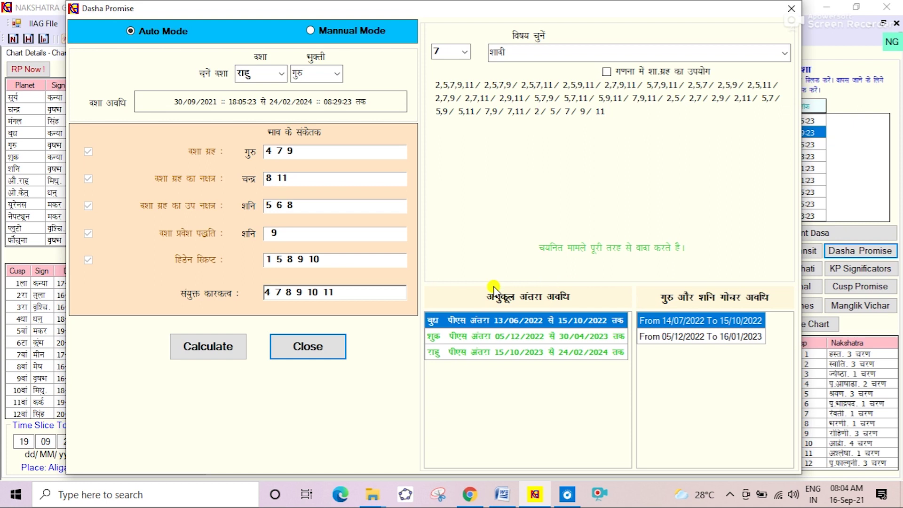
pyautogui.click(321, 348)
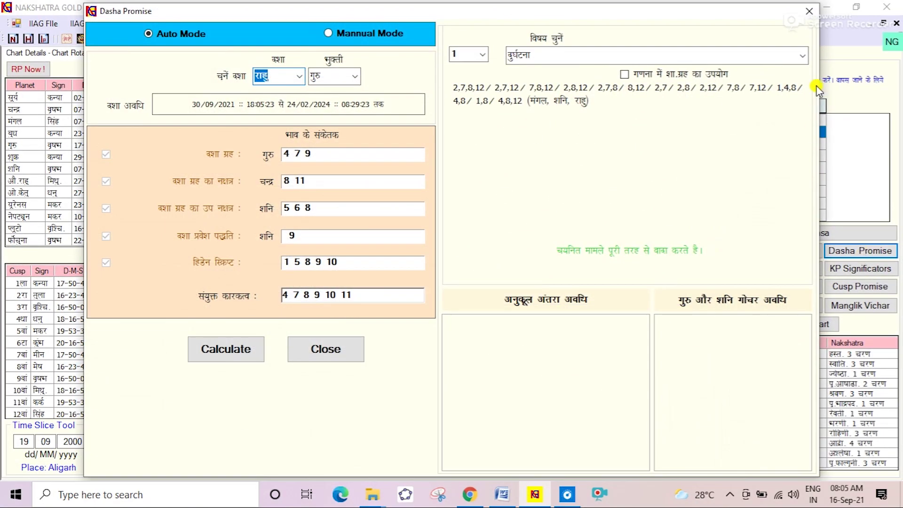
pyautogui.click(809, 10)
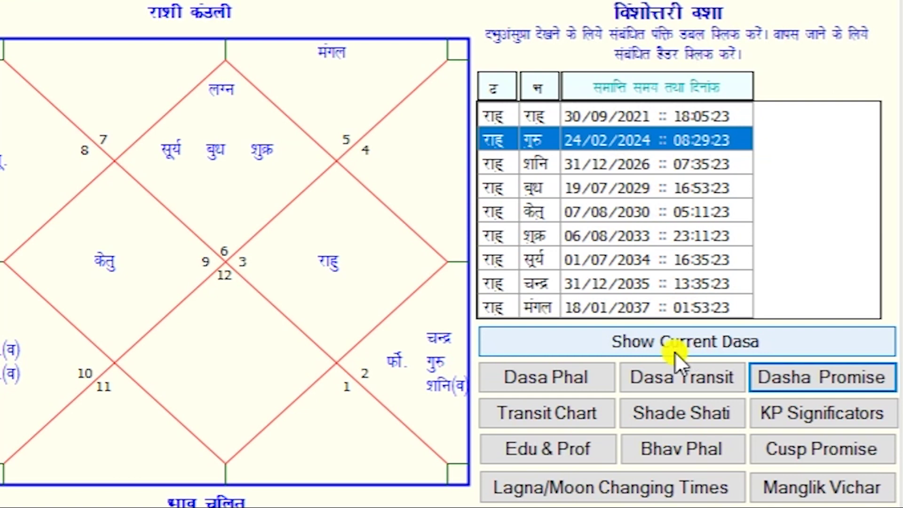
# Open Dasa Transit for the राहु–गुरु period and move its dialog aside so the planet table can be seen.
pyautogui.click(680, 376)
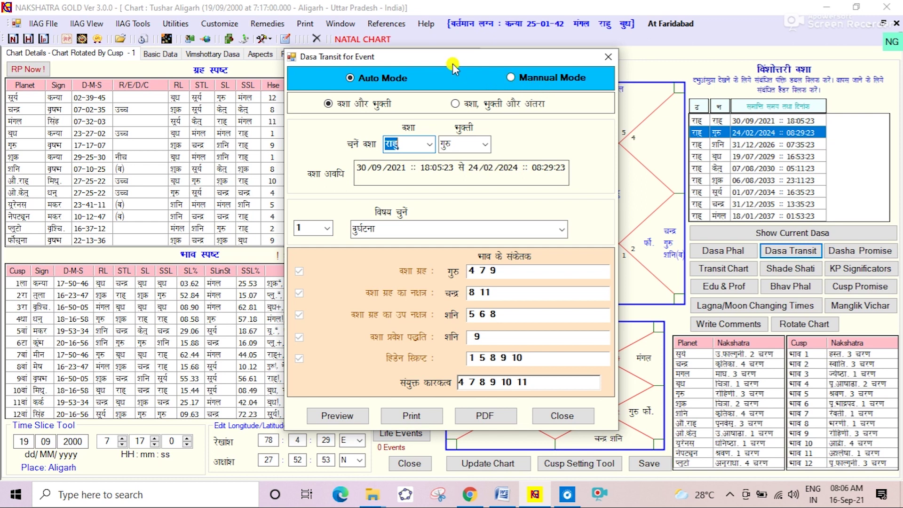
pyautogui.moveTo(453, 63); pyautogui.dragTo(427, 36)
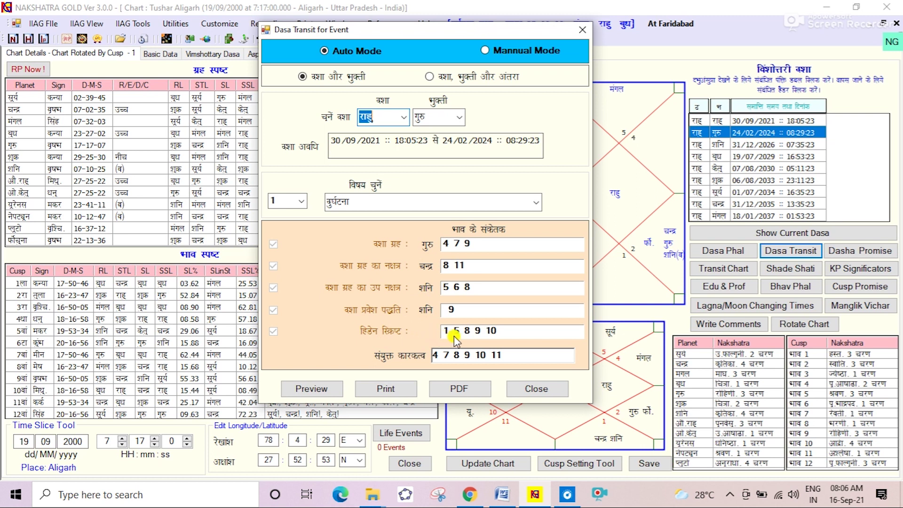
pyautogui.moveTo(386, 35); pyautogui.dragTo(467, 29)
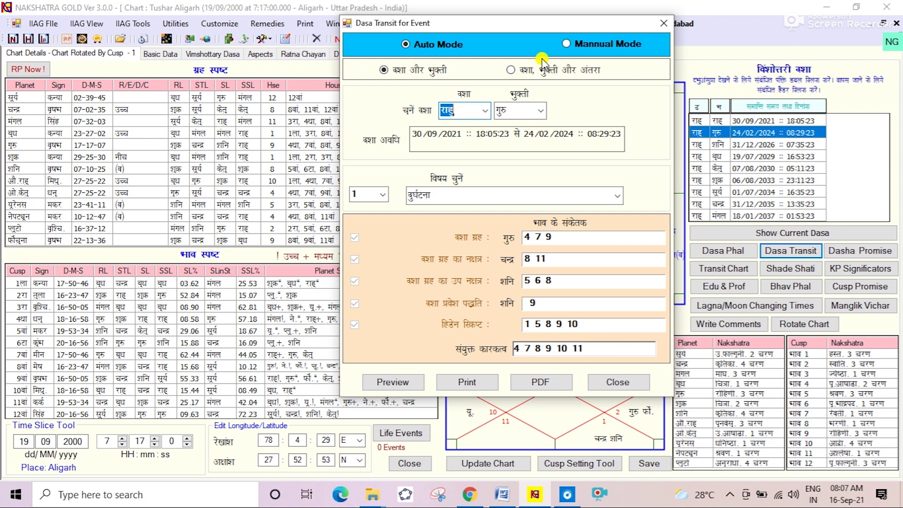
# Compare the combined significators of Manual Mode and Auto Mode in Dasa Transit, ending in Auto Mode.
pyautogui.click(572, 43)
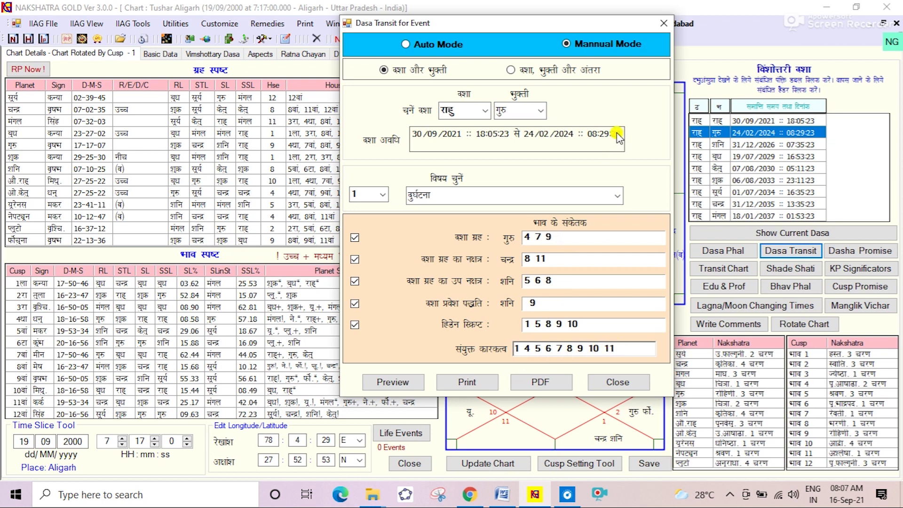
pyautogui.click(442, 41)
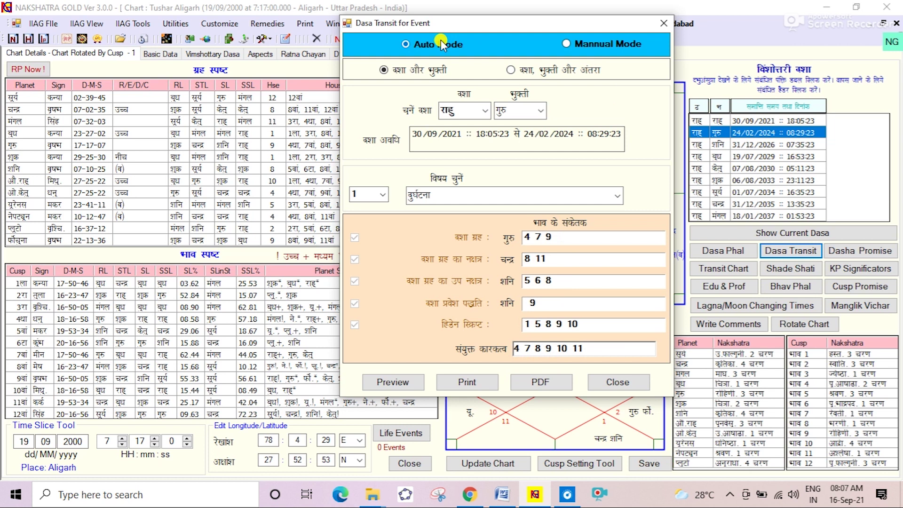
pyautogui.click(522, 348)
pyautogui.click(563, 349)
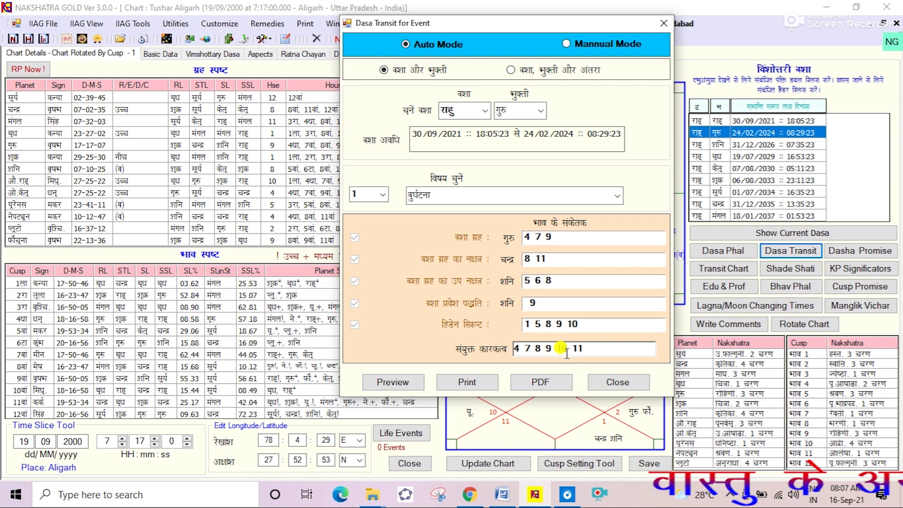
# Set the Dasa Transit topic to विवाह under house 7 and preview the event report.
pyautogui.click(384, 195)
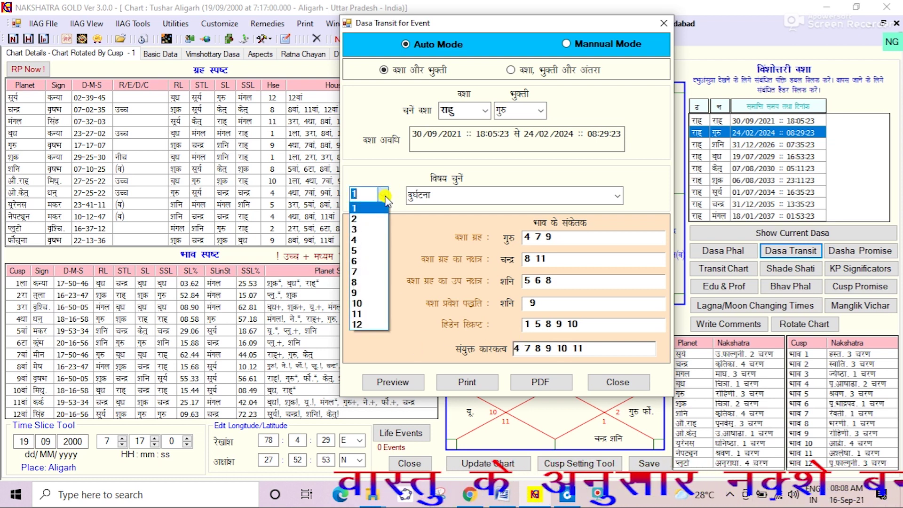
pyautogui.click(366, 271)
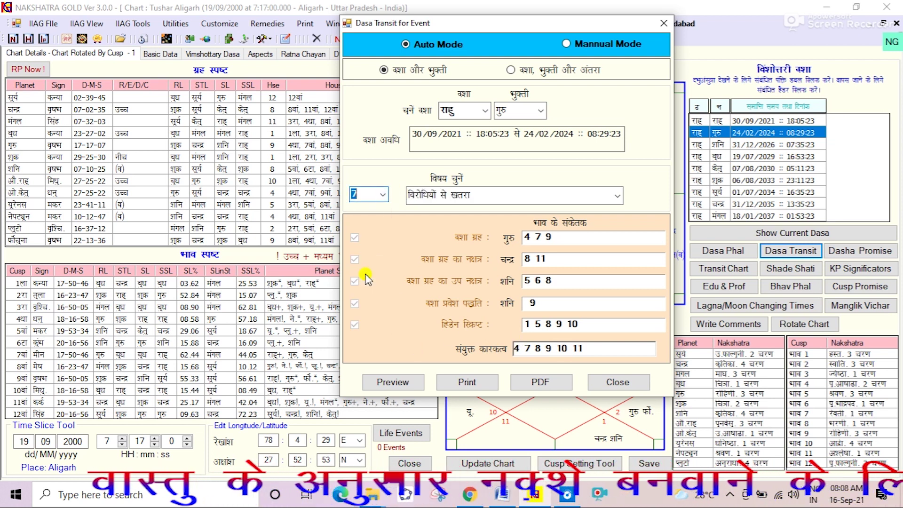
pyautogui.click(616, 195)
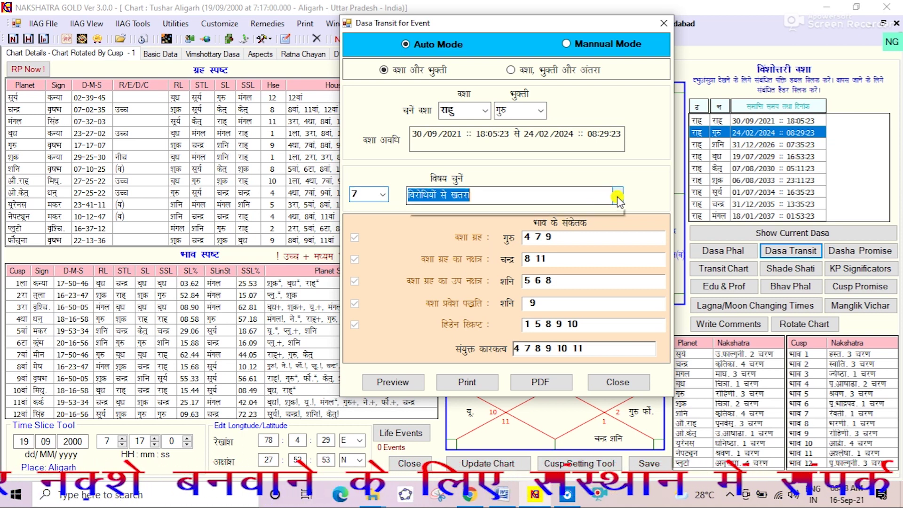
pyautogui.click(459, 252)
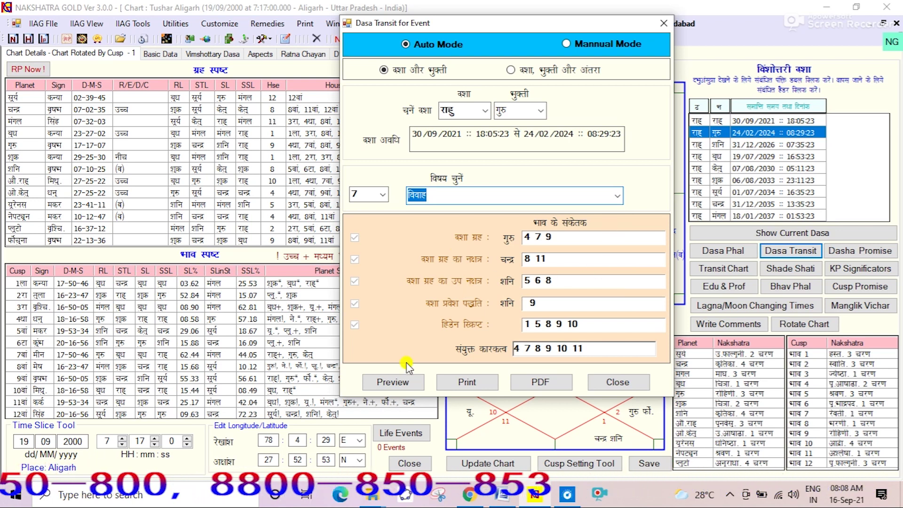
pyautogui.click(400, 385)
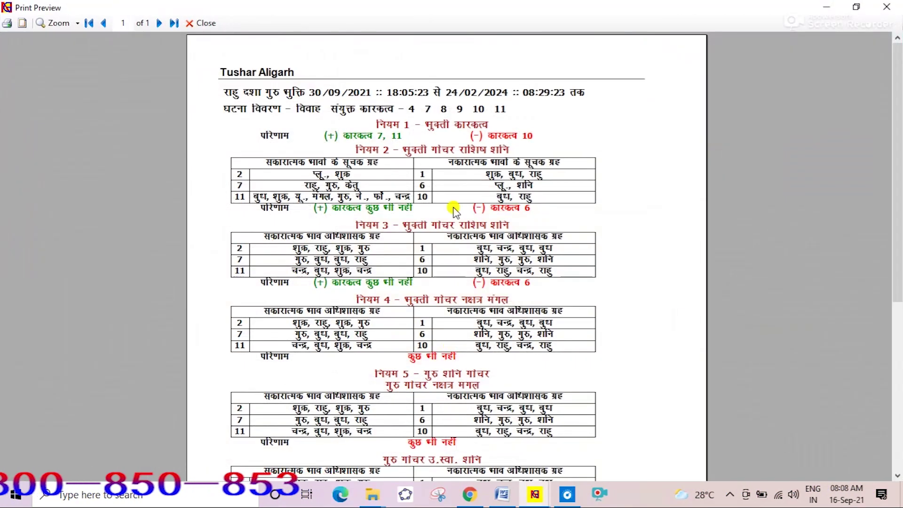
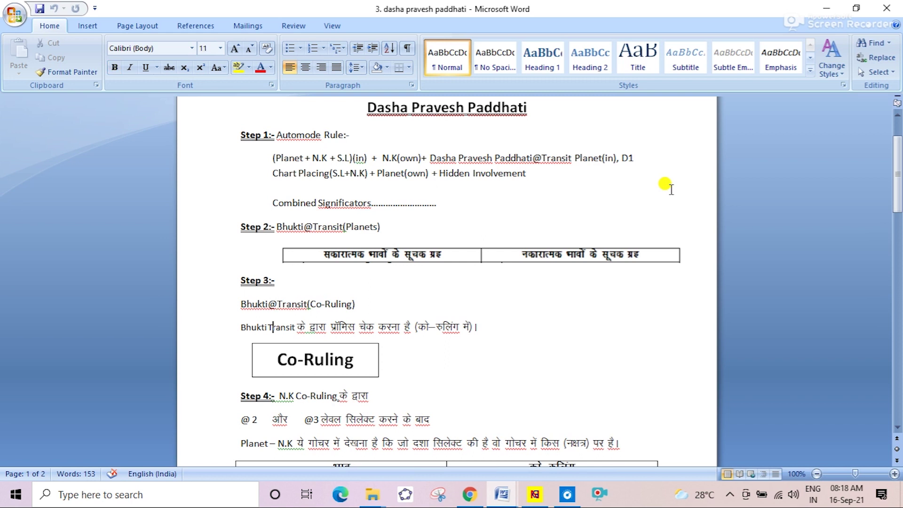
# Read through the Dasha Pravesh Paddhati document from Step 3 to the शनि गोचर (S.L) table on its second page.
pyautogui.press('Down')
pyautogui.press('Down')
pyautogui.press('Down')
pyautogui.press('Down')
pyautogui.press('Down')
pyautogui.press('Down')
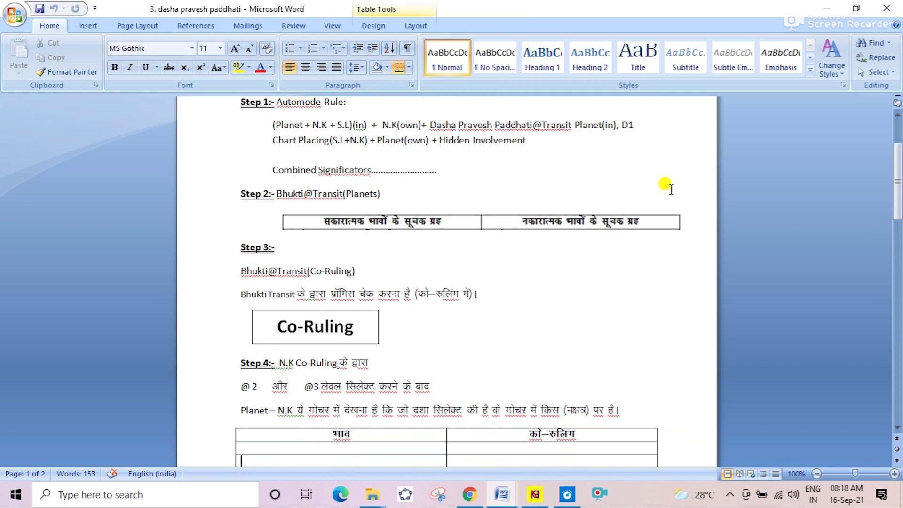
pyautogui.press('Down')
pyautogui.press('Down')
pyautogui.press('Down')
pyautogui.press('Down')
pyautogui.press('Down')
pyautogui.press('Down')
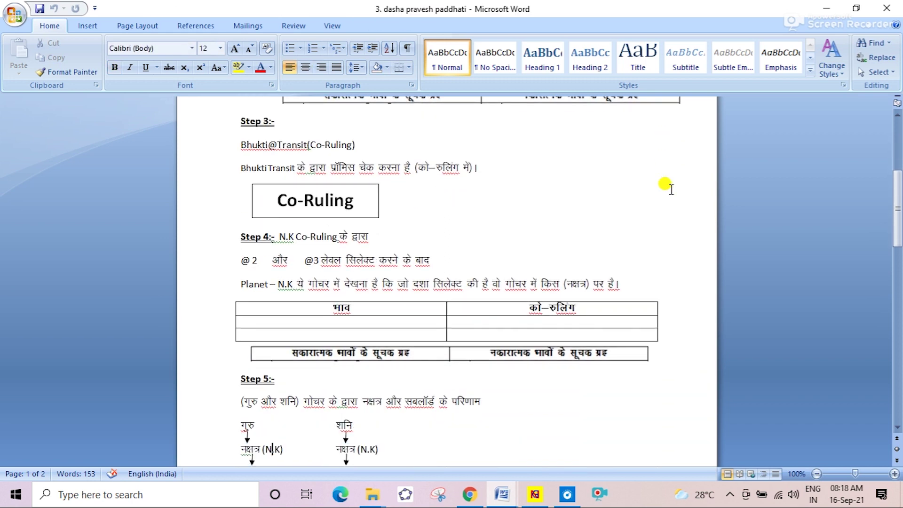
pyautogui.press('Down')
pyautogui.press('Down')
pyautogui.press('Down')
pyautogui.press('Down')
pyautogui.press('Down')
pyautogui.press('Down')
pyautogui.press('Down')
pyautogui.press('Down')
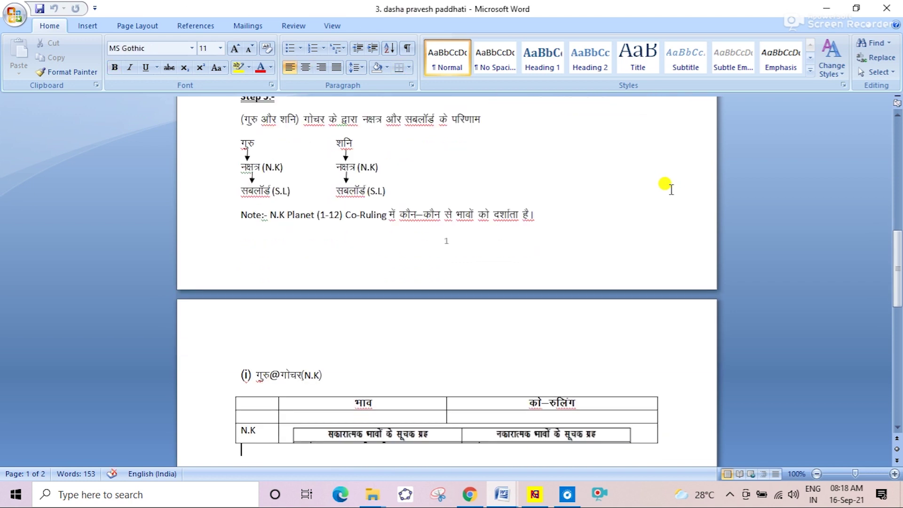
pyautogui.press('Down')
pyautogui.press('Down')
pyautogui.press('Down')
pyautogui.press('Down')
pyautogui.press('Down')
pyautogui.press('Down')
pyautogui.press('Down')
pyautogui.press('Down')
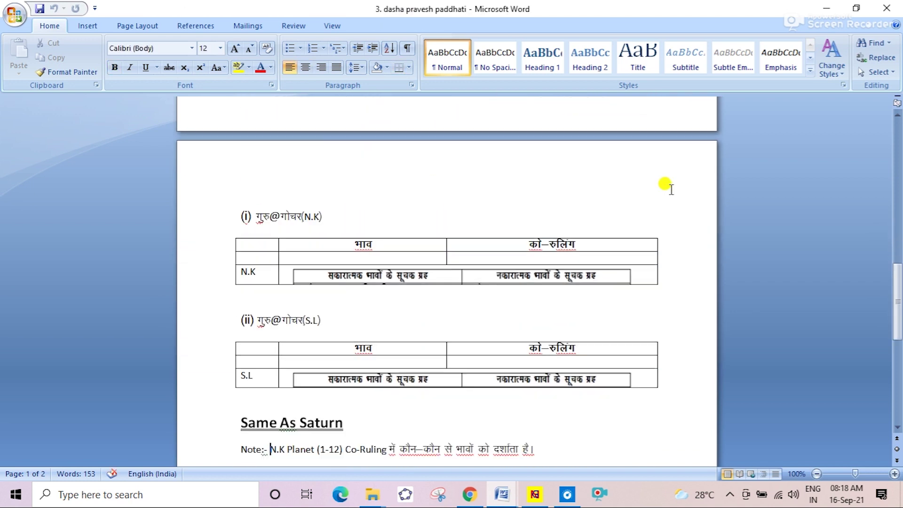
pyautogui.press('Down')
pyautogui.press('Down')
pyautogui.press('Down')
pyautogui.press('Down')
pyautogui.press('Down')
pyautogui.press('Down')
pyautogui.press('Down')
pyautogui.press('Down')
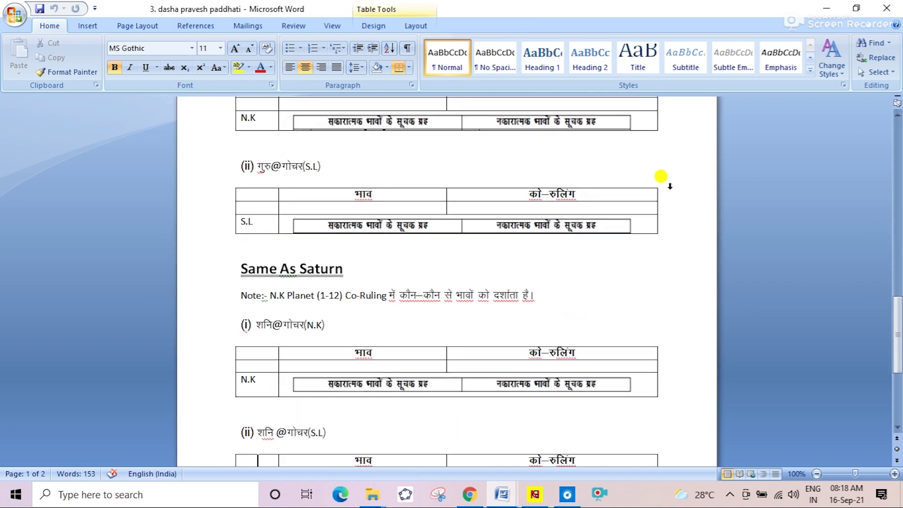
# Switch to NAKSHATRA GOLD, view the Transit Chart with transit cusps and with natal cusps, and close it.
pyautogui.hotkey('alt', 'Tab')
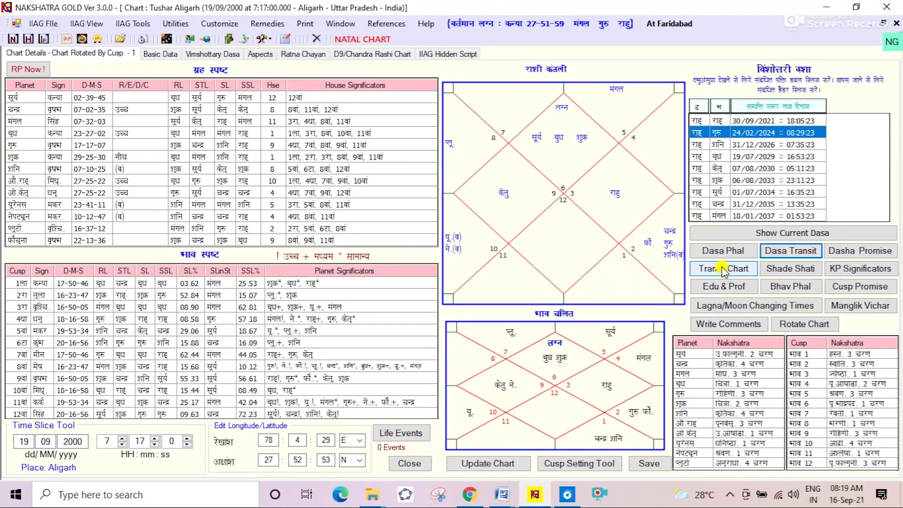
pyautogui.click(728, 269)
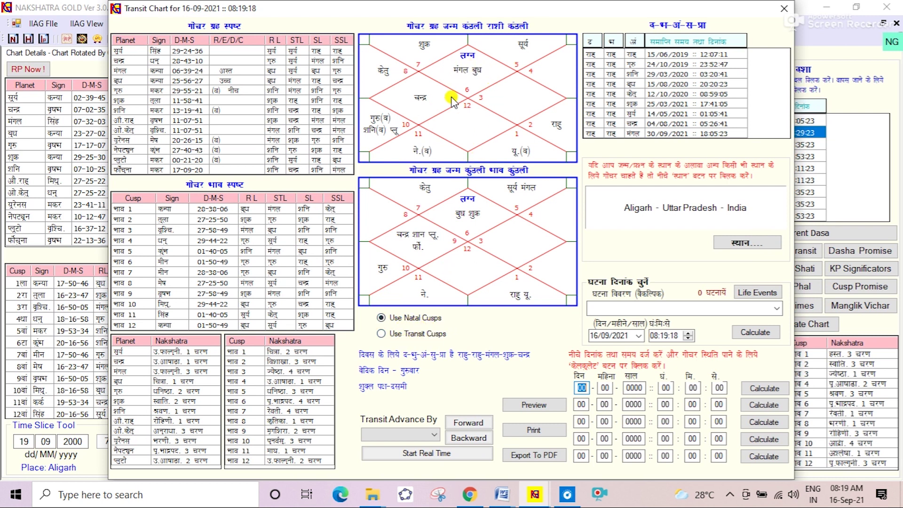
pyautogui.click(398, 335)
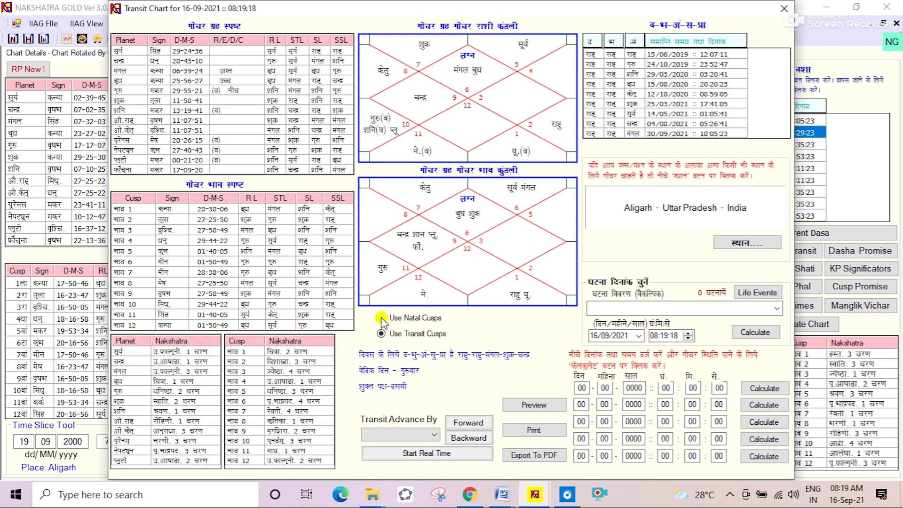
pyautogui.click(382, 319)
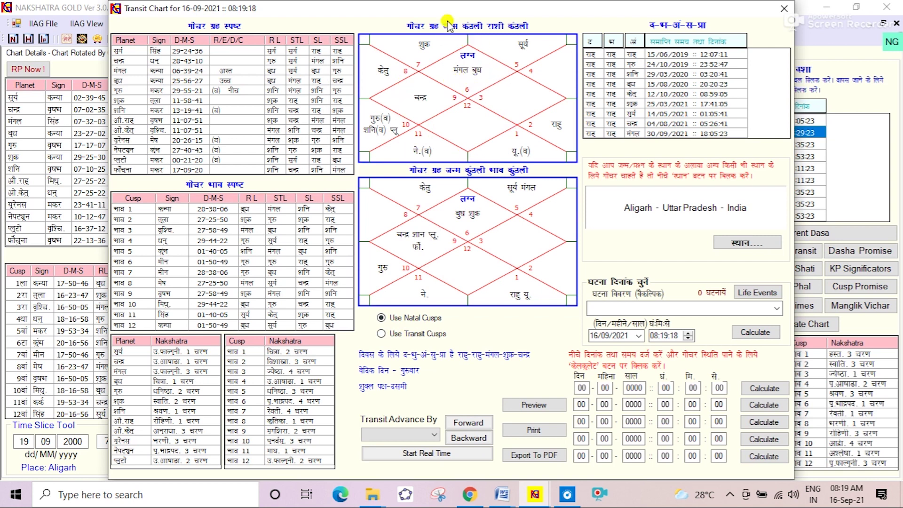
pyautogui.moveTo(417, 10); pyautogui.dragTo(349, 174)
pyautogui.press('Escape')
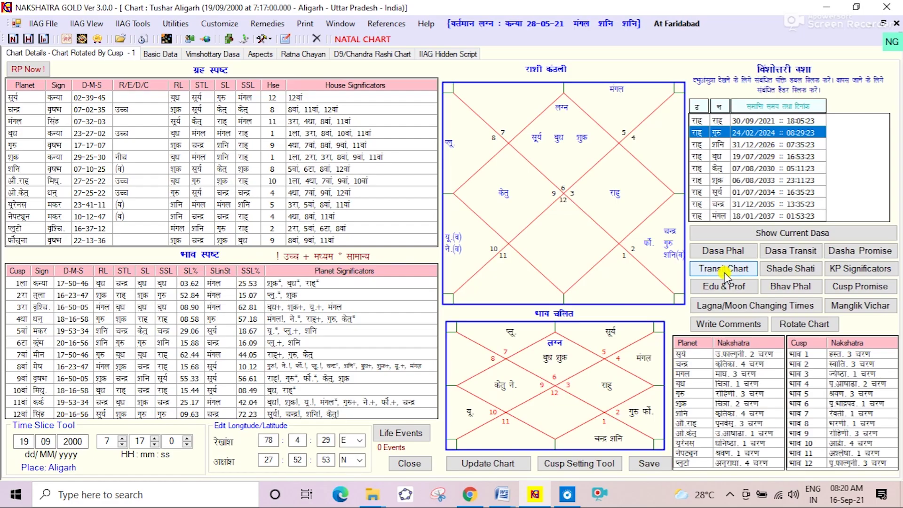
# Reopen the Transit Chart, reposition it to compare with the birth chart, and check the house chart with transit cusps before restoring natal cusps.
pyautogui.click(549, 353)
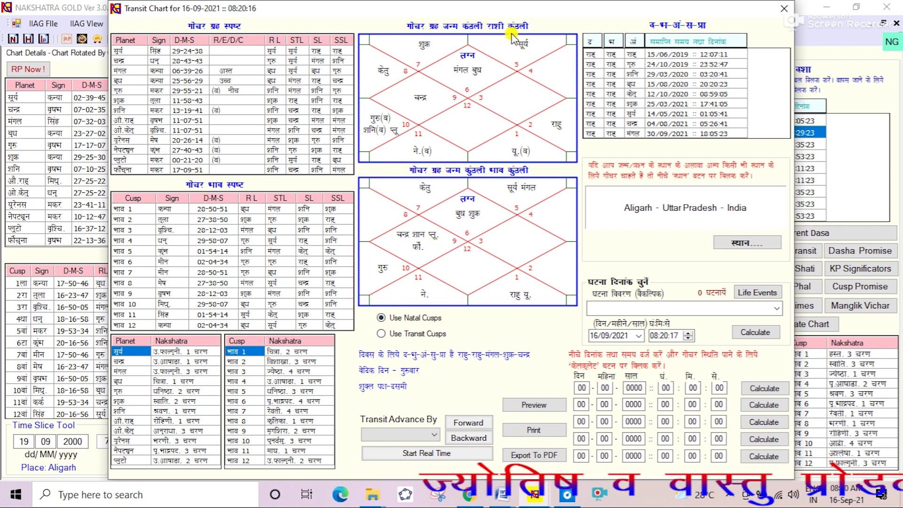
pyautogui.moveTo(549, 13); pyautogui.dragTo(520, 30)
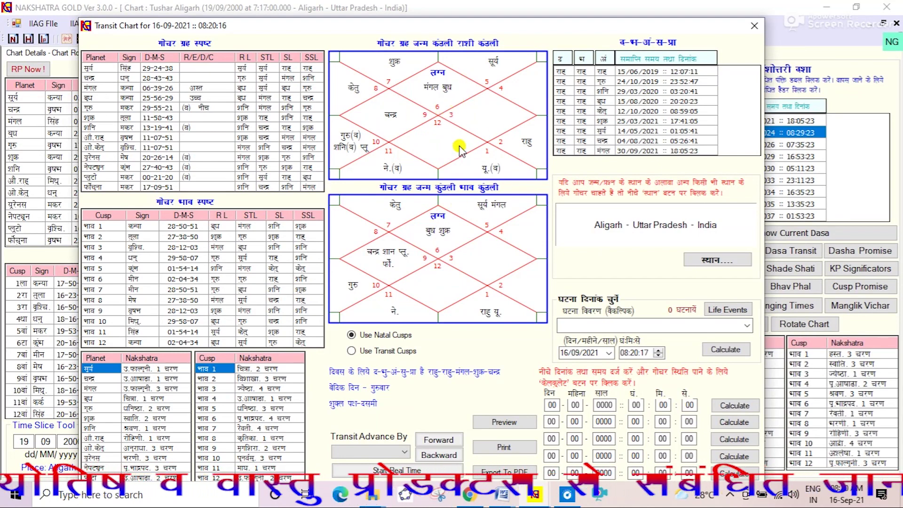
pyautogui.moveTo(526, 29); pyautogui.dragTo(654, 278)
pyautogui.moveTo(543, 276); pyautogui.dragTo(495, 123)
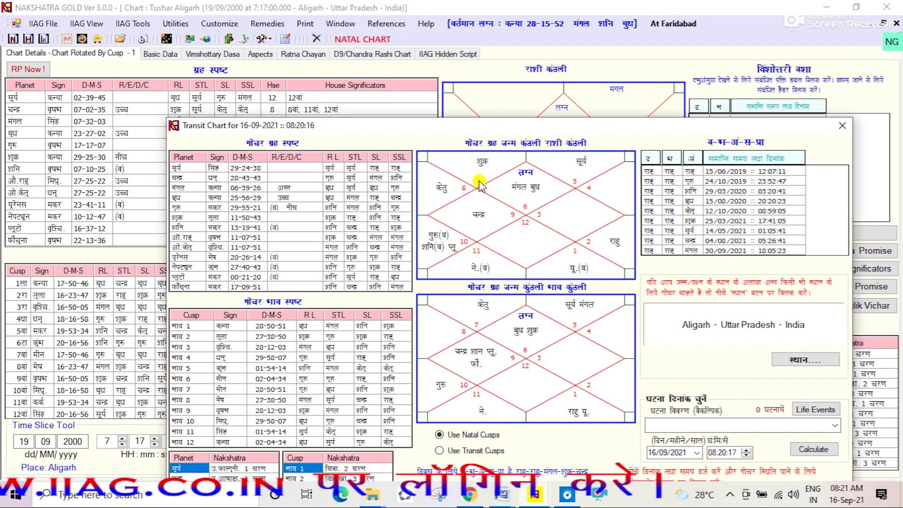
pyautogui.moveTo(628, 125); pyautogui.dragTo(576, 92)
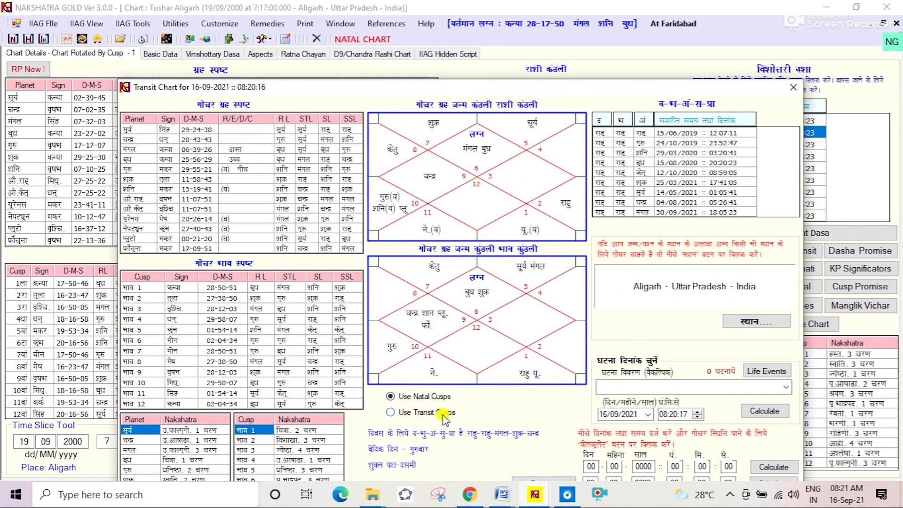
pyautogui.click(391, 413)
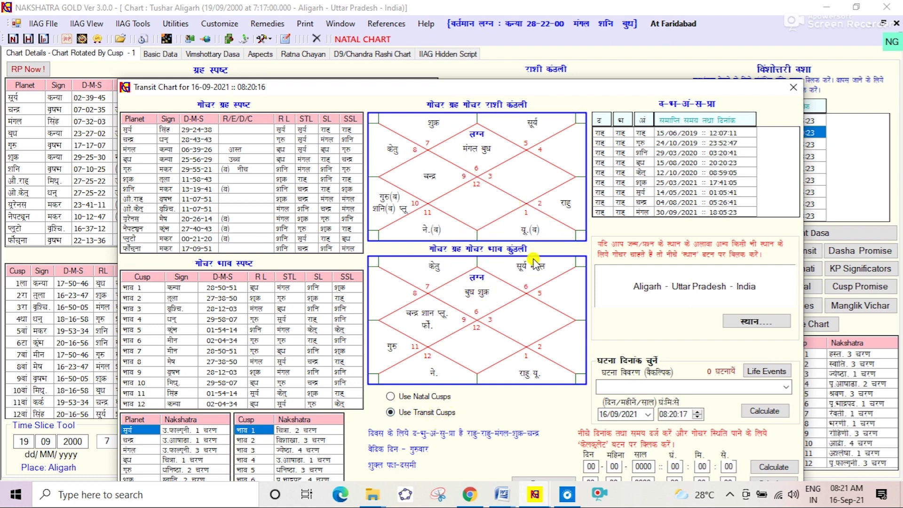
pyautogui.click(415, 398)
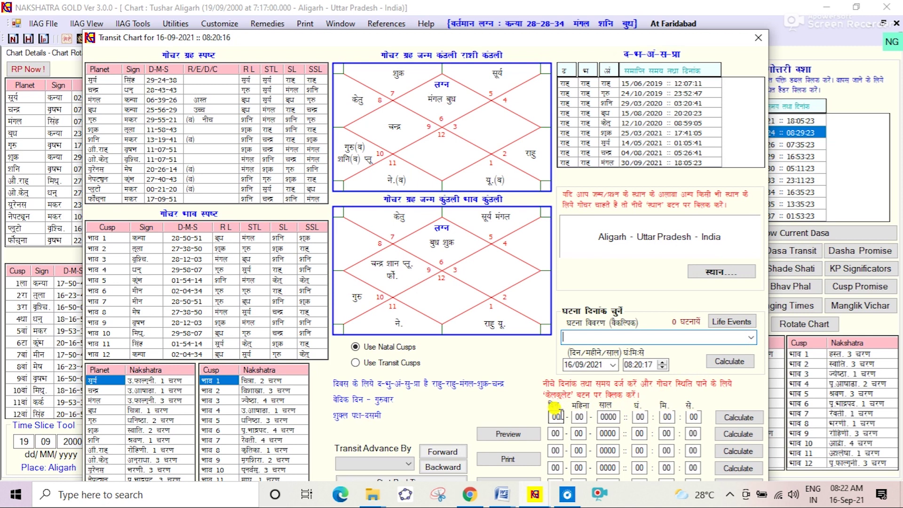
# Calculate the transit positions for 19/09/2023 at 17:19:00 in the Transit Chart's custom date fields.
pyautogui.moveTo(529, 39); pyautogui.dragTo(518, 10)
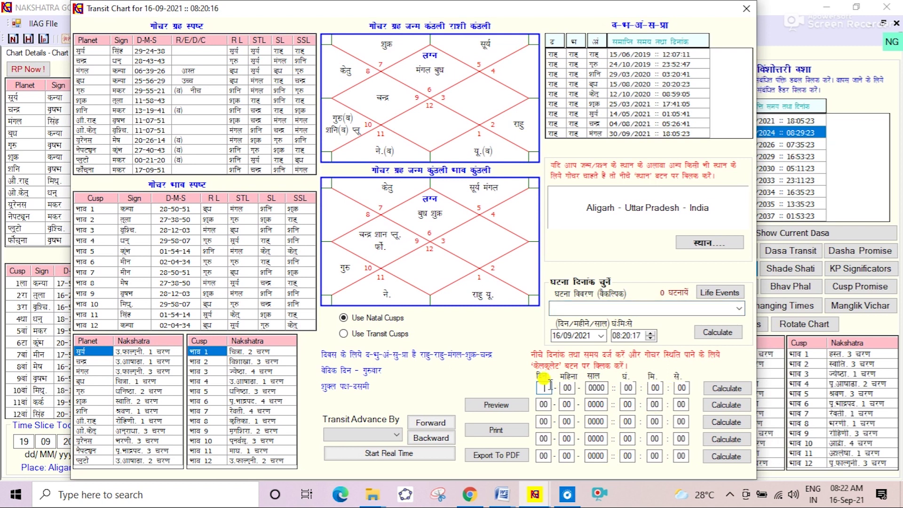
pyautogui.write('1609')
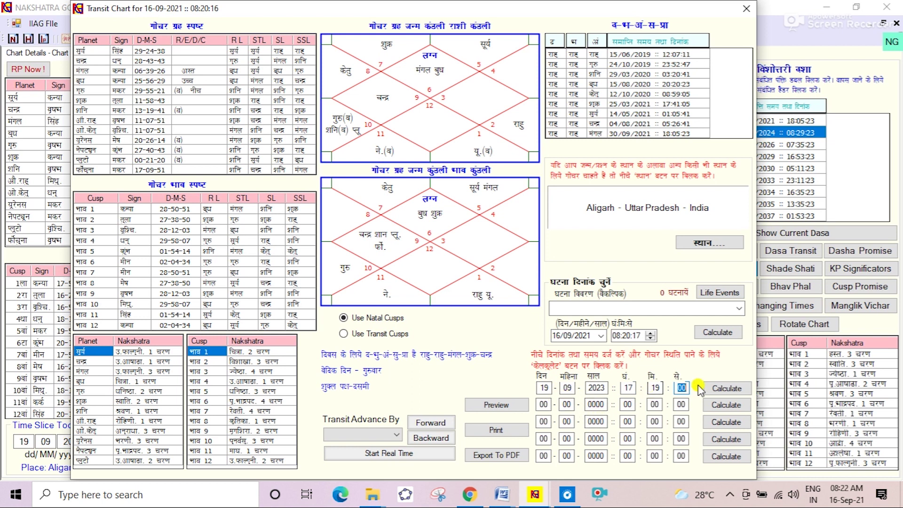
pyautogui.click(725, 388)
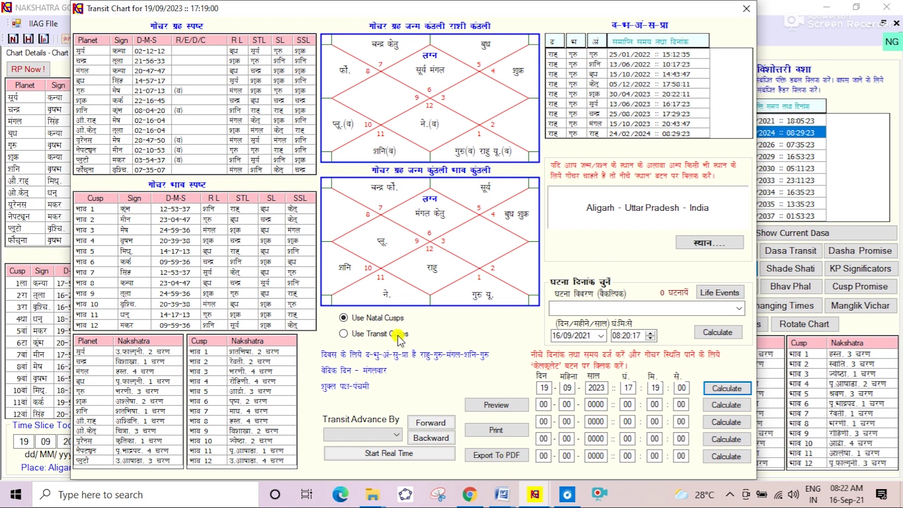
pyautogui.click(711, 393)
# Advance the transit forward by 1 week, and start real-time transit before closing the Transit Chart.
pyautogui.click(394, 433)
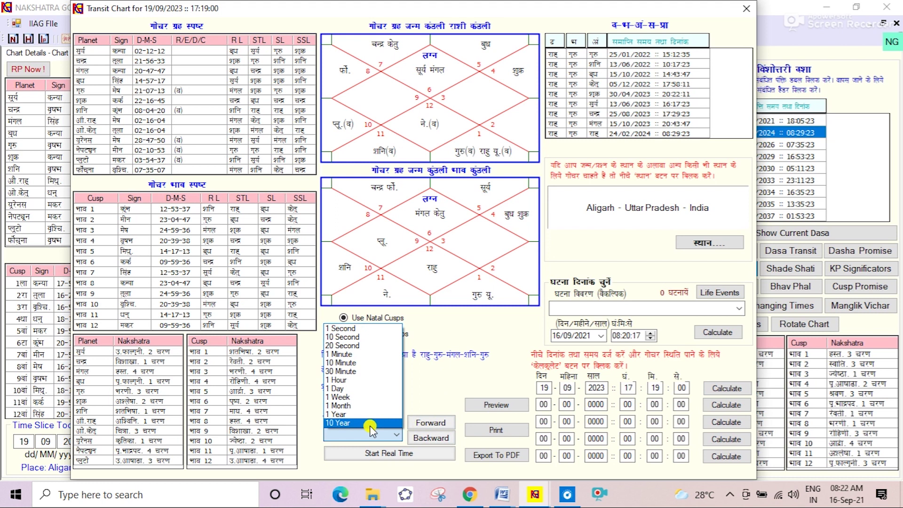
pyautogui.click(358, 398)
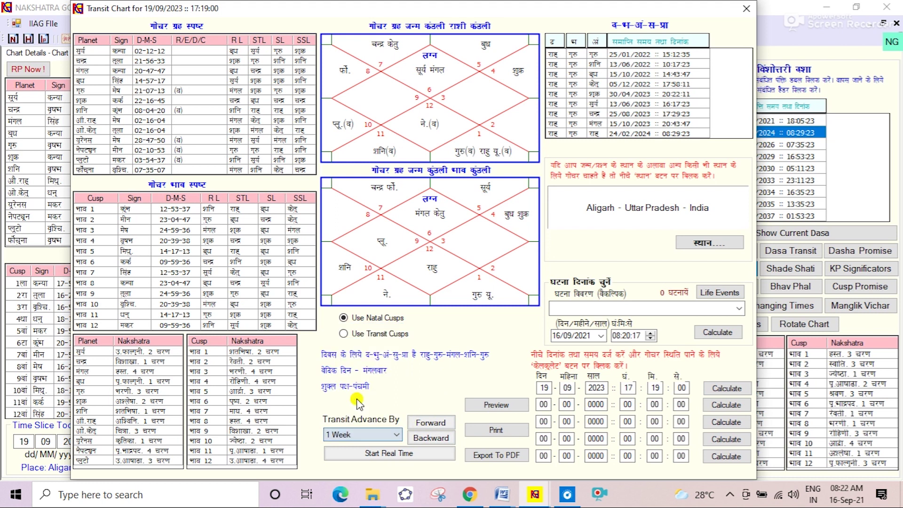
pyautogui.click(432, 421)
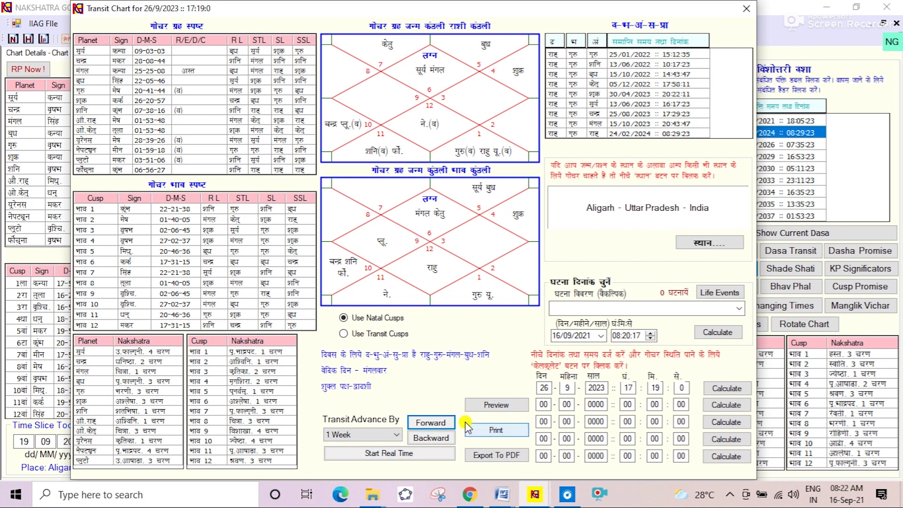
pyautogui.click(399, 453)
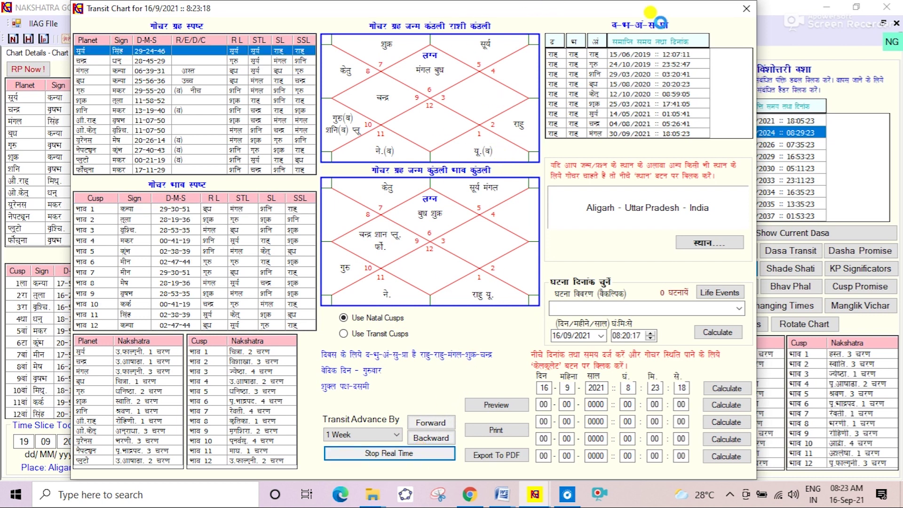
pyautogui.click(746, 8)
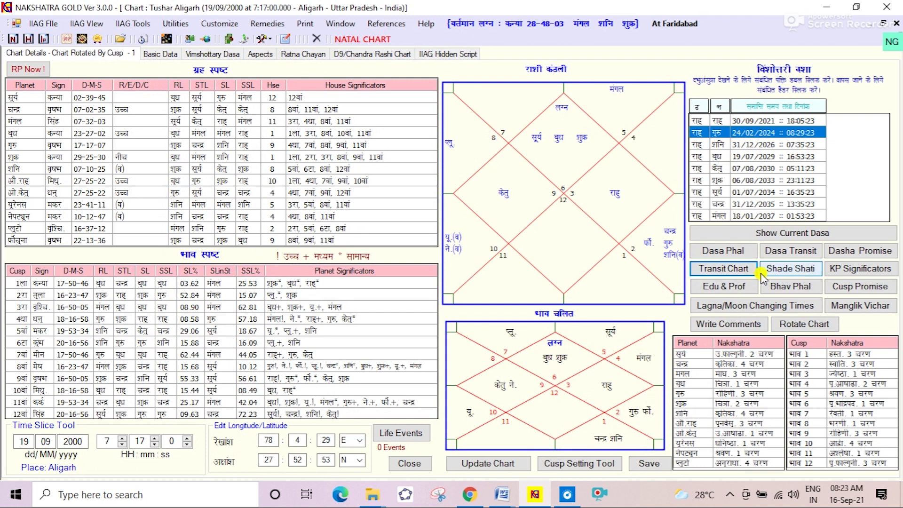
# Preview the Shade Shati report and page through the शनि की ढैय्या and साढ़े साती sections up to page 4.
pyautogui.click(795, 273)
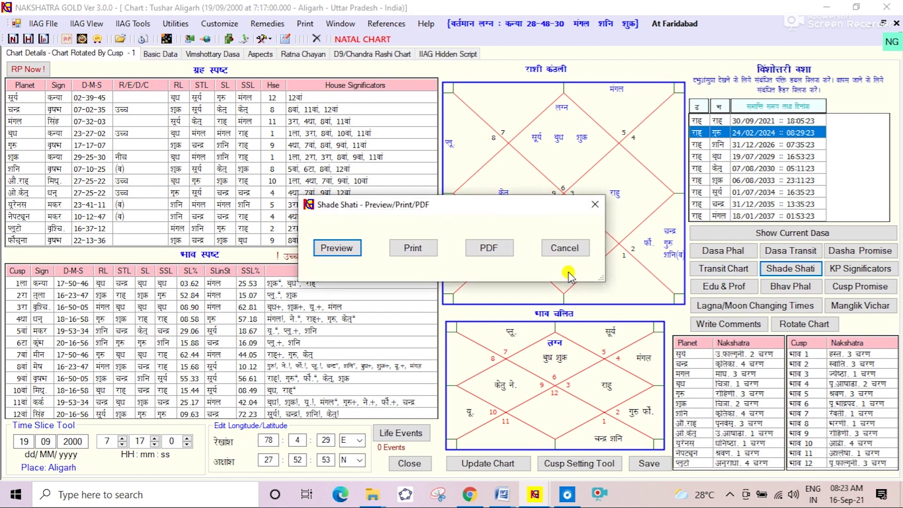
pyautogui.click(347, 249)
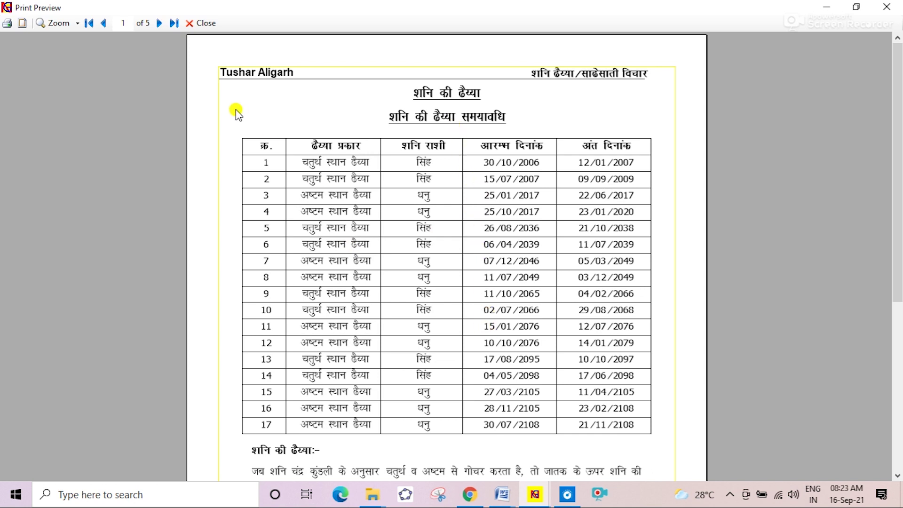
pyautogui.click(160, 23)
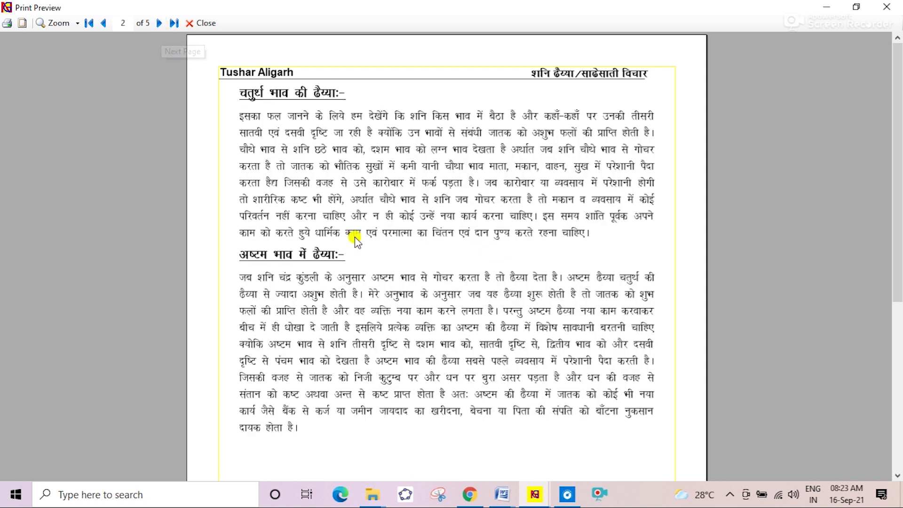
pyautogui.click(160, 24)
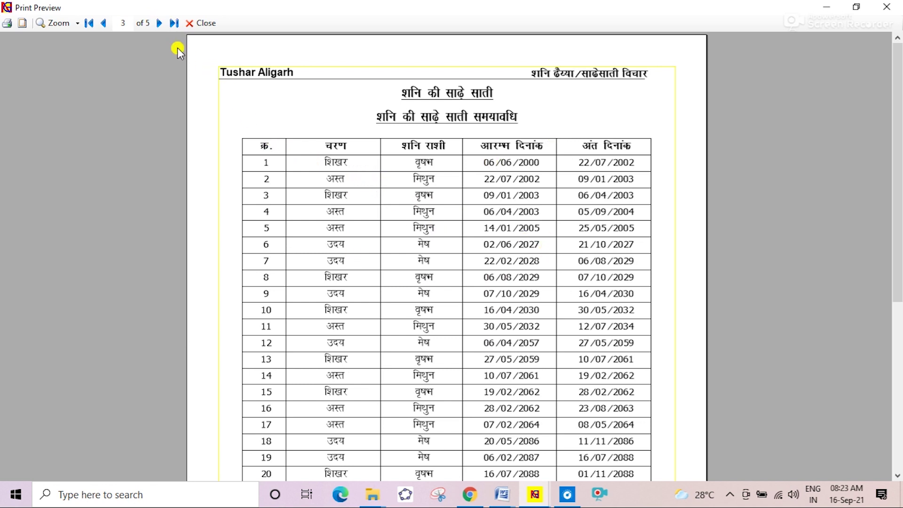
pyautogui.click(160, 24)
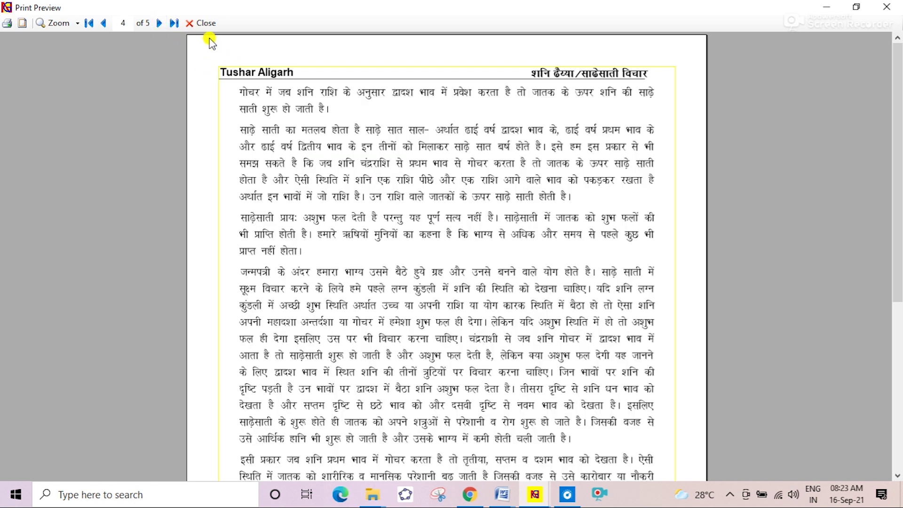
# Close the Shade Shati preview and view the KP Significators with their Four Step and Three Step KP tables before closing them.
pyautogui.click(201, 21)
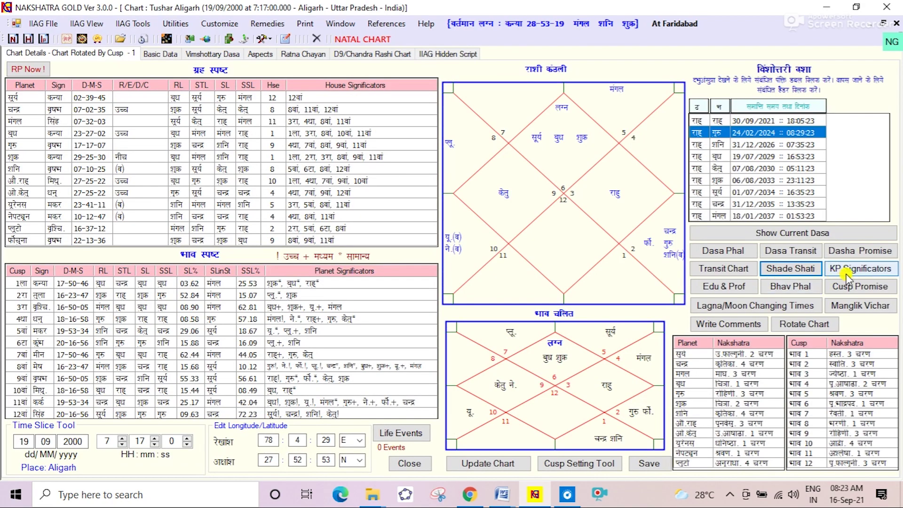
pyautogui.click(817, 267)
pyautogui.click(859, 267)
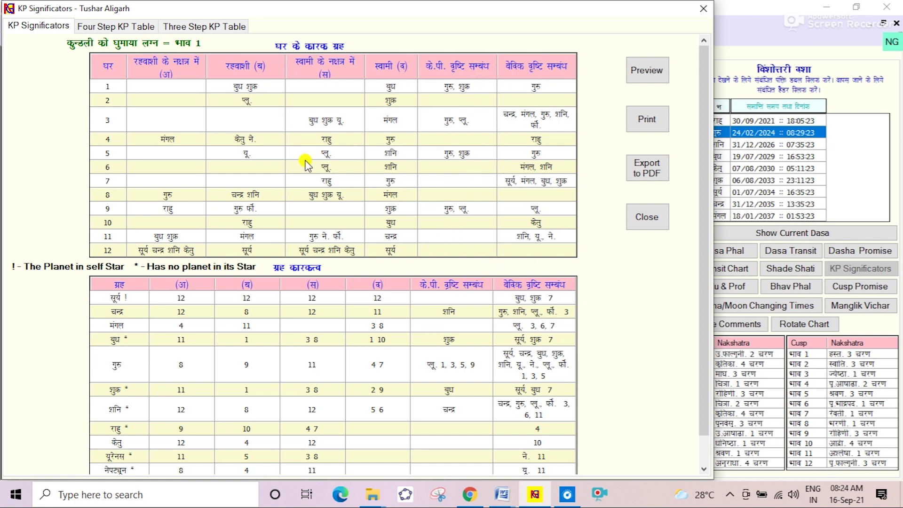
pyautogui.click(115, 26)
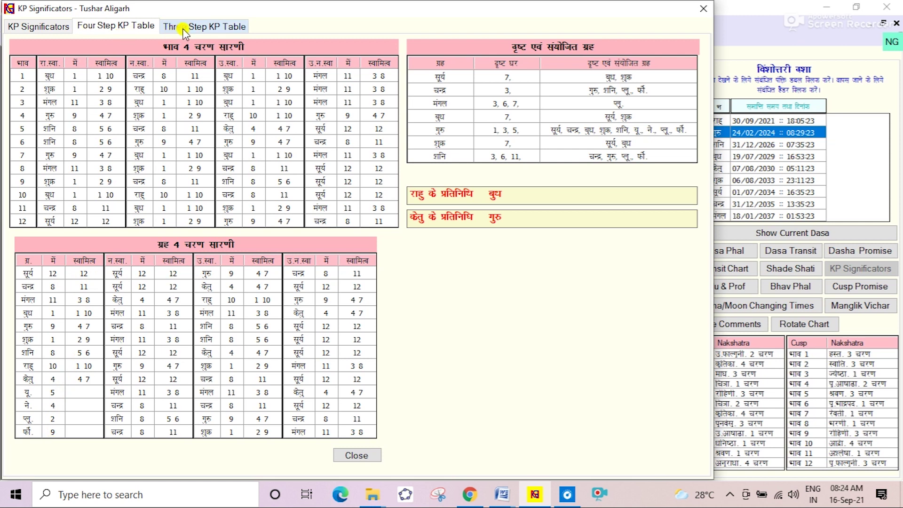
pyautogui.click(201, 27)
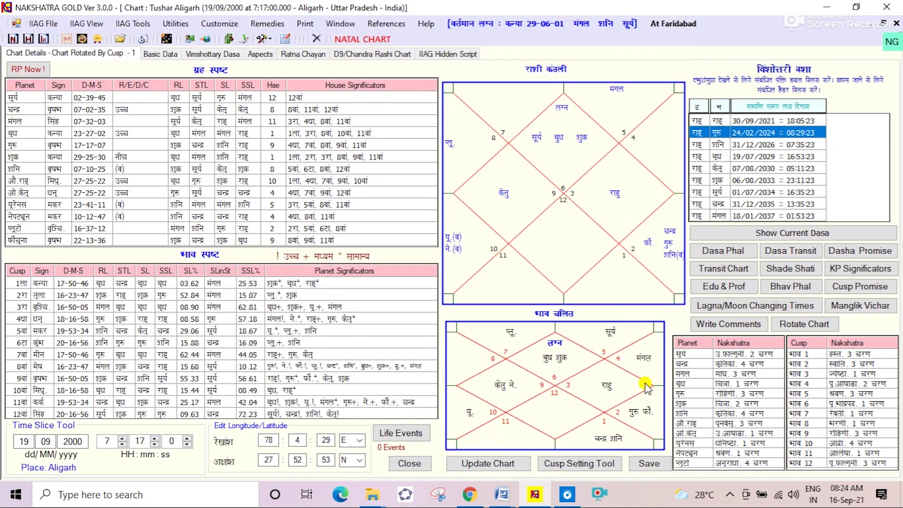
pyautogui.click(606, 340)
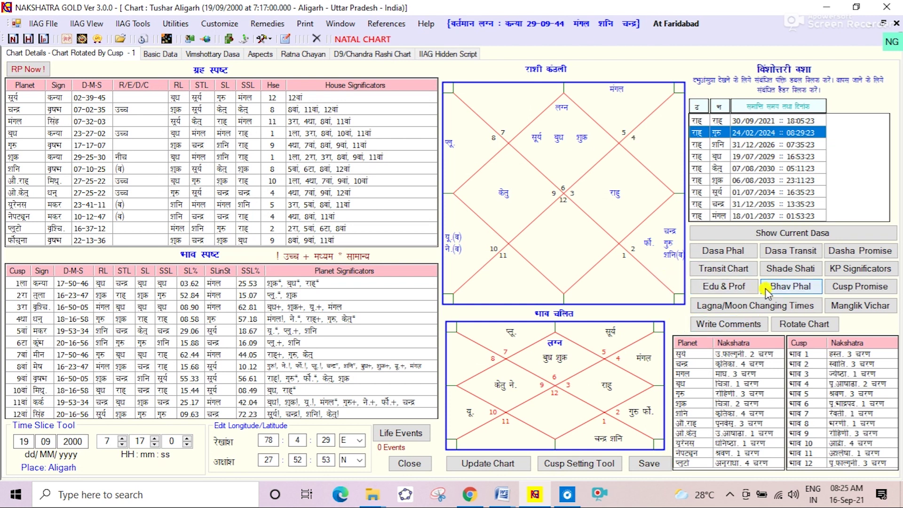
# Select bhav 4 in Bhav Phal with Auto Mode and 3 or More Significators, and preview the first page of its report.
pyautogui.click(792, 290)
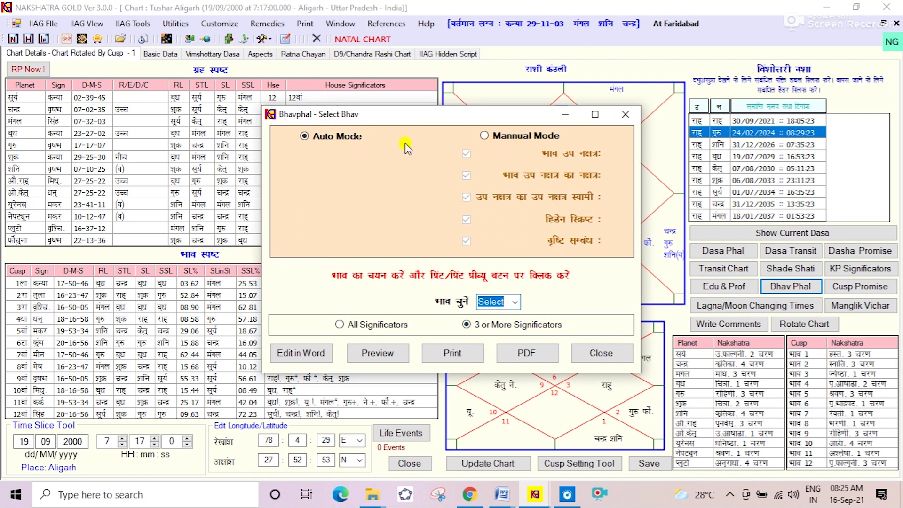
pyautogui.click(512, 302)
pyautogui.click(498, 348)
pyautogui.click(388, 359)
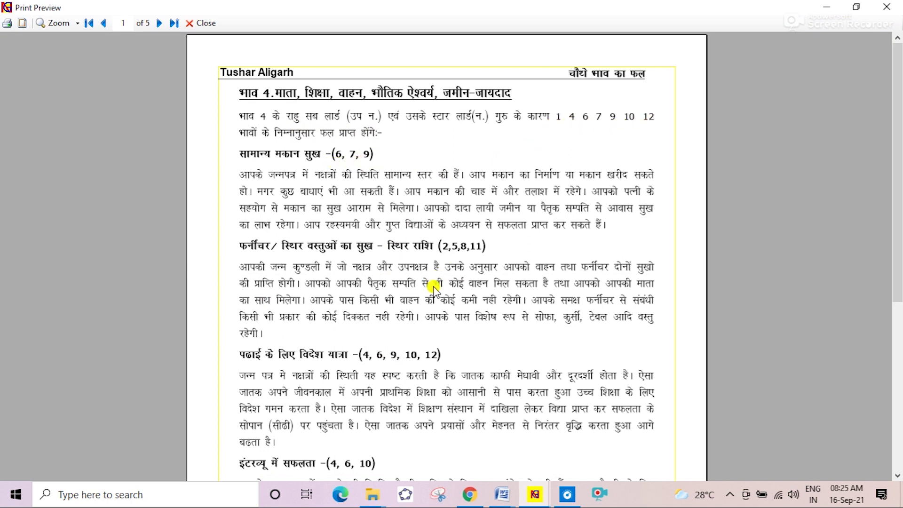
pyautogui.scroll(-3, 796, 174)
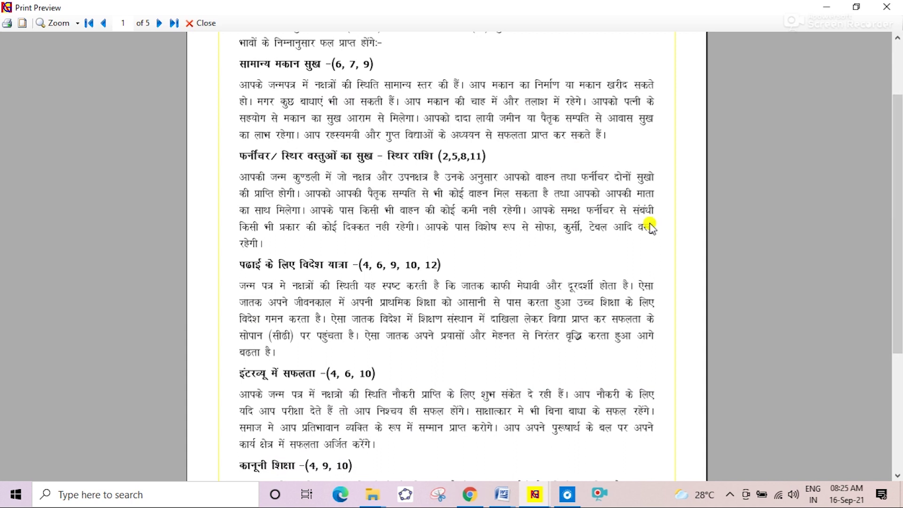
pyautogui.moveTo(898, 226); pyautogui.dragTo(898, 263)
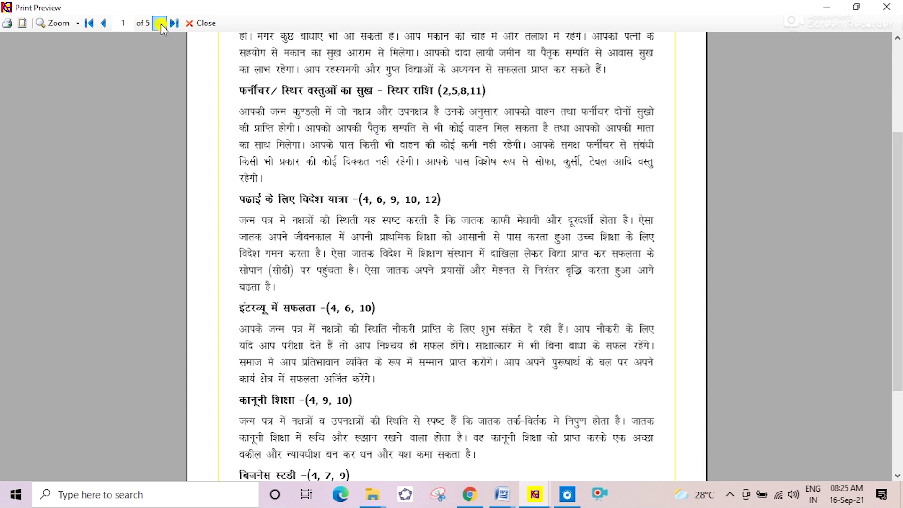
# Page through the fourth-house Bhav Phal report up to page 4, and close the preview and the Bhav Phal selector.
pyautogui.click(161, 24)
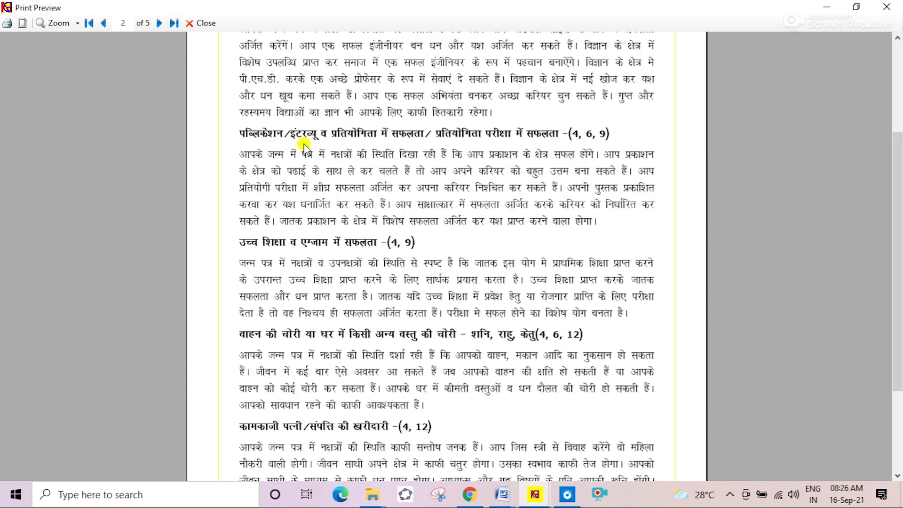
pyautogui.click(159, 28)
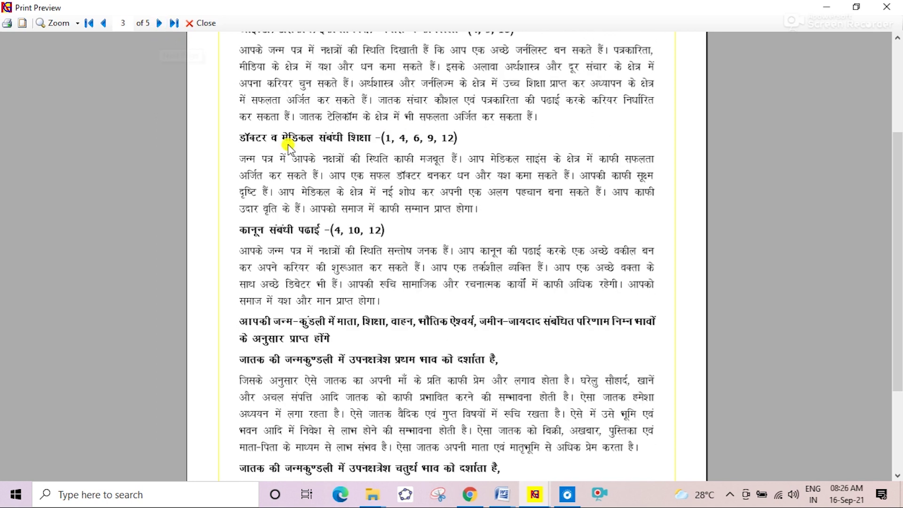
pyautogui.scroll(-3, 894, 214)
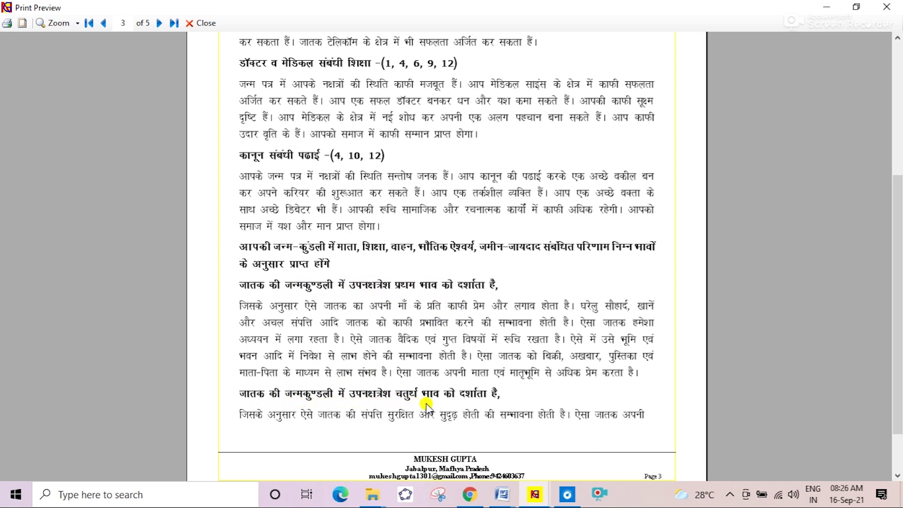
pyautogui.click(159, 24)
pyautogui.scroll(3, 898, 247)
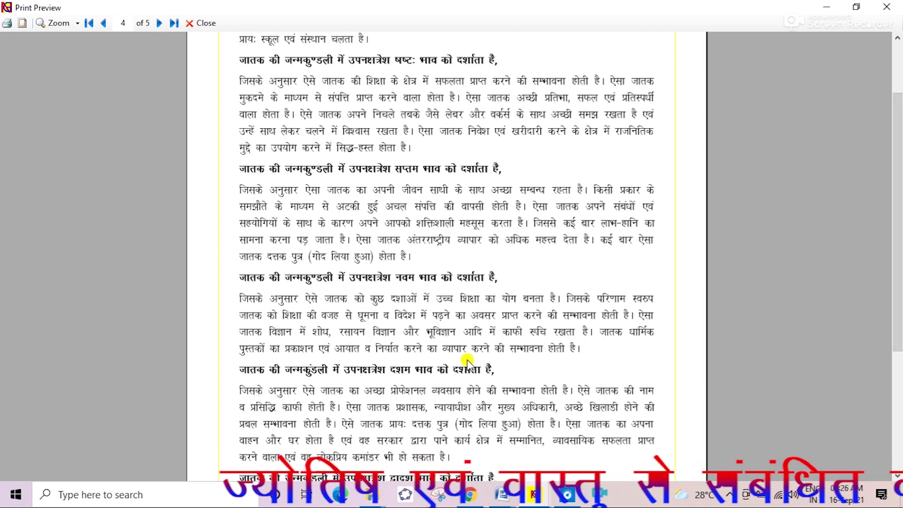
pyautogui.scroll(-2, 899, 248)
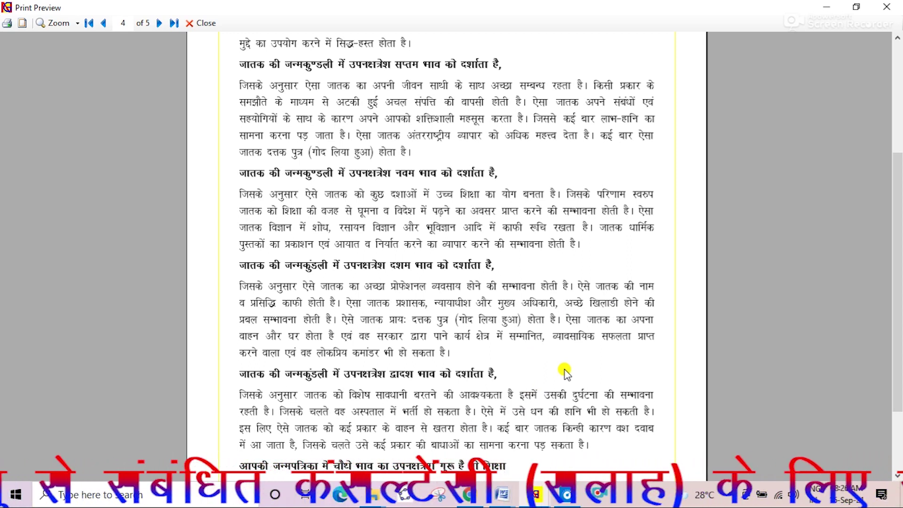
pyautogui.click(195, 23)
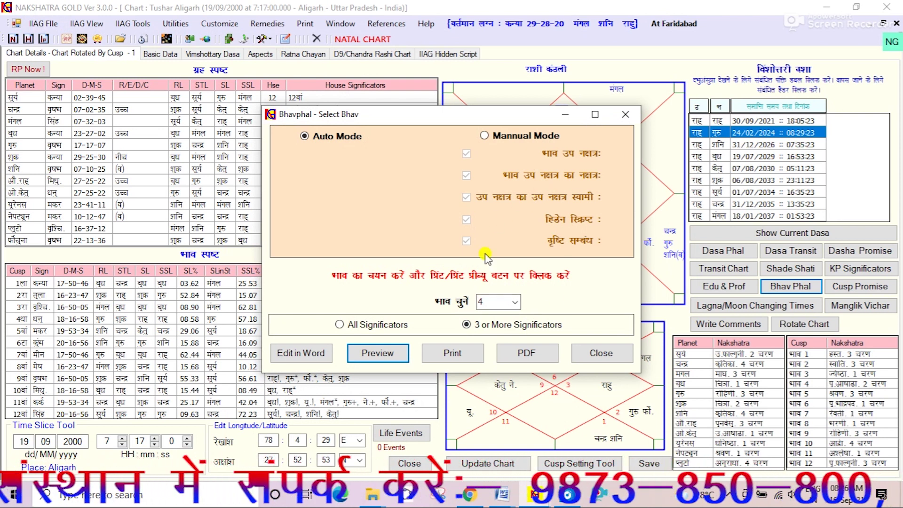
pyautogui.click(629, 116)
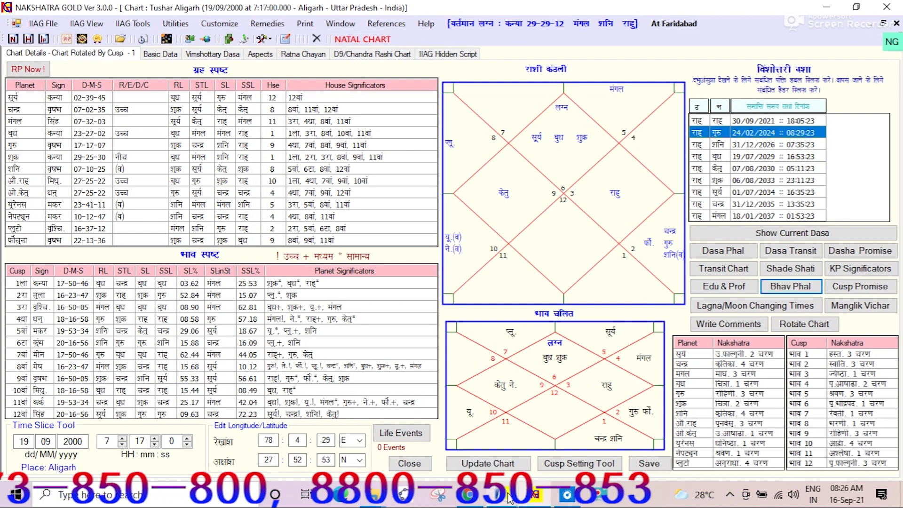
# Switch to the software rule 3.0(2021) folder and open the Word document "1. Cusp Promise or bhav phal".
pyautogui.moveTo(506, 495)
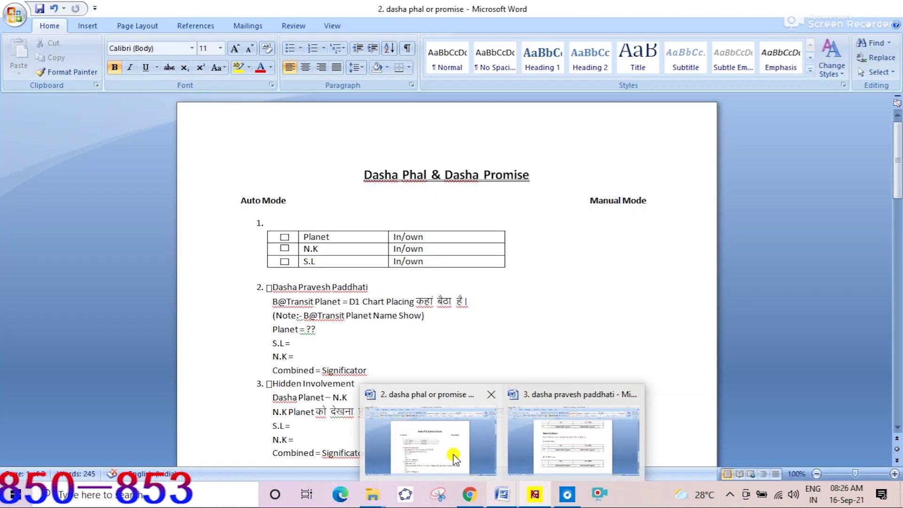
pyautogui.moveTo(361, 495)
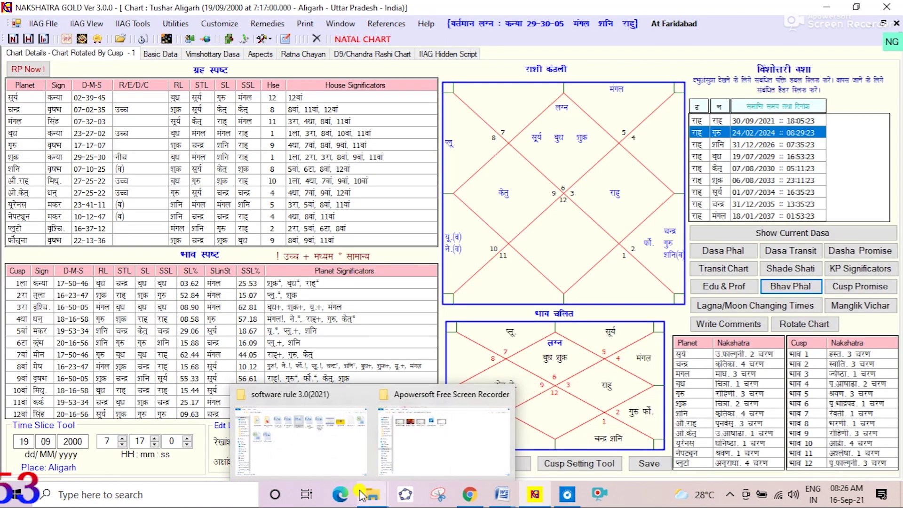
pyautogui.click(344, 430)
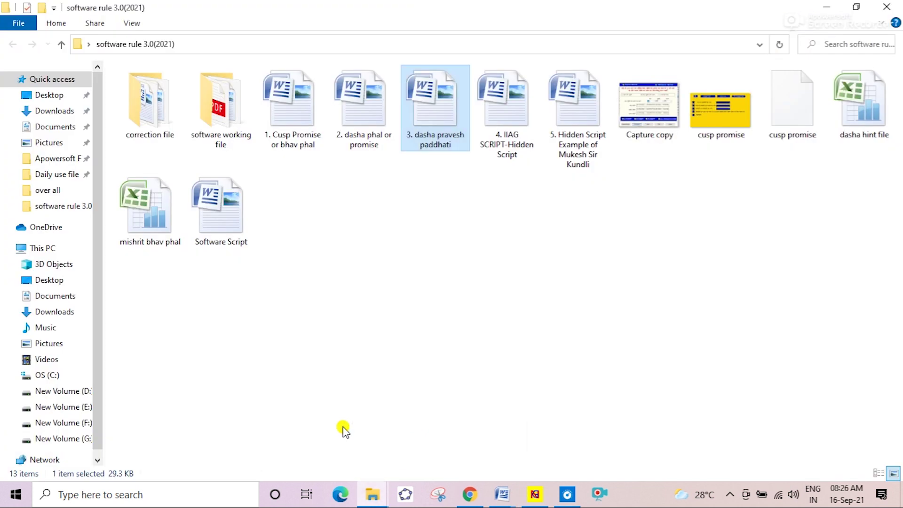
pyautogui.doubleClick(292, 138)
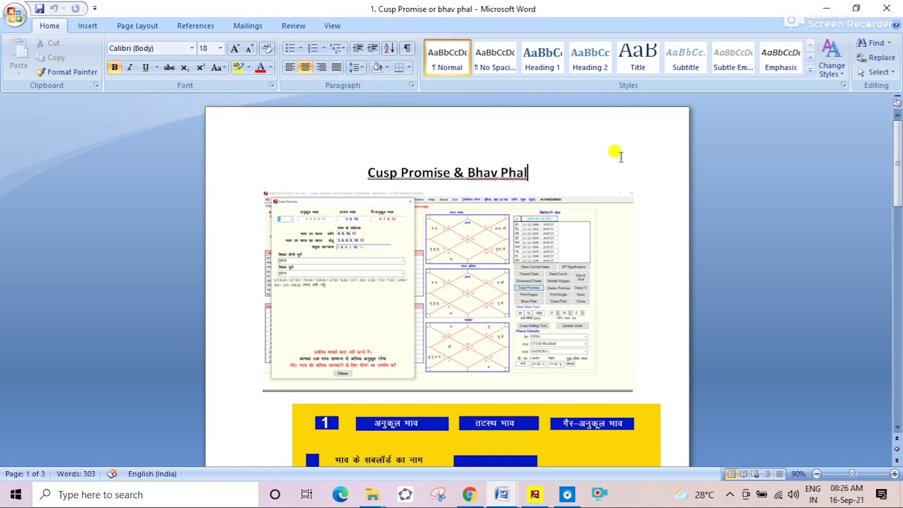
# Read through the Cusp Promise & Bhav Phal document down to the default settings and the significator rules in the Note on page 2.
pyautogui.press('Down')
pyautogui.press('Down')
pyautogui.press('Down')
pyautogui.press('Down')
pyautogui.press('Down')
pyautogui.press('Down')
pyautogui.press('Down')
pyautogui.press('Down')
pyautogui.press('Down')
pyautogui.press('Down')
pyautogui.press('Down')
pyautogui.press('Down')
pyautogui.press('Down')
pyautogui.press('Down')
pyautogui.press('Down')
pyautogui.press('Down')
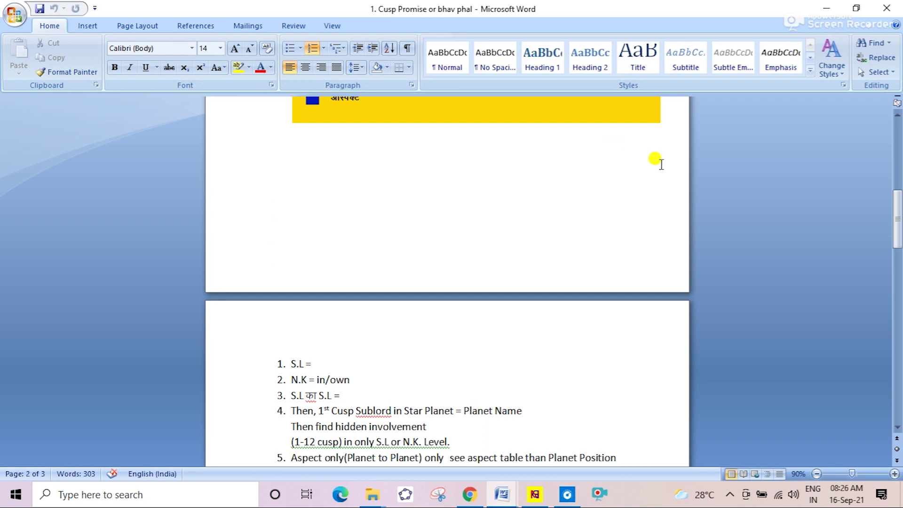
pyautogui.press('Down')
pyautogui.press('Down')
pyautogui.press('Down')
pyautogui.press('Down')
pyautogui.press('Down')
pyautogui.press('Down')
pyautogui.press('Down')
pyautogui.press('Down')
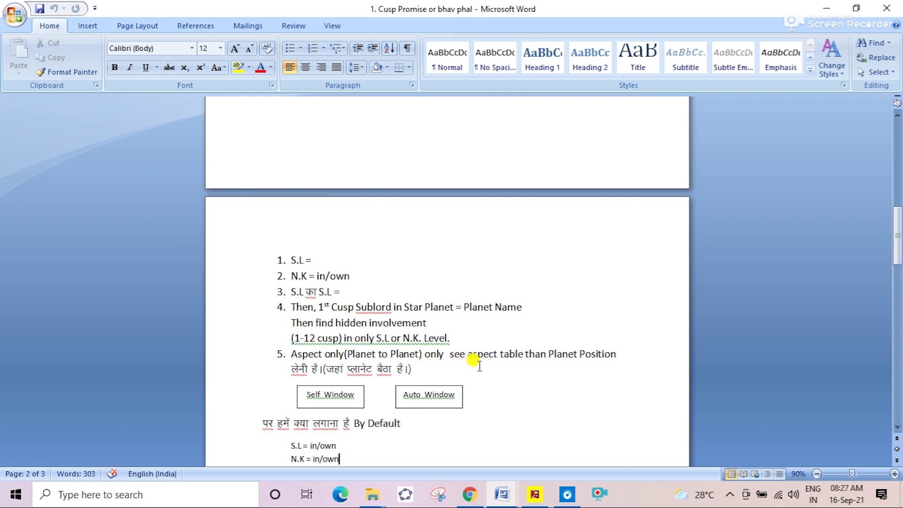
pyautogui.press('Down')
pyautogui.press('Down')
pyautogui.press('Down')
pyautogui.press('Down')
pyautogui.press('Down')
pyautogui.press('Down')
pyautogui.press('Down')
pyautogui.press('Down')
pyautogui.press('Down')
pyautogui.press('Down')
pyautogui.press('Down')
pyautogui.press('Down')
pyautogui.press('Down')
pyautogui.press('Down')
pyautogui.press('Down')
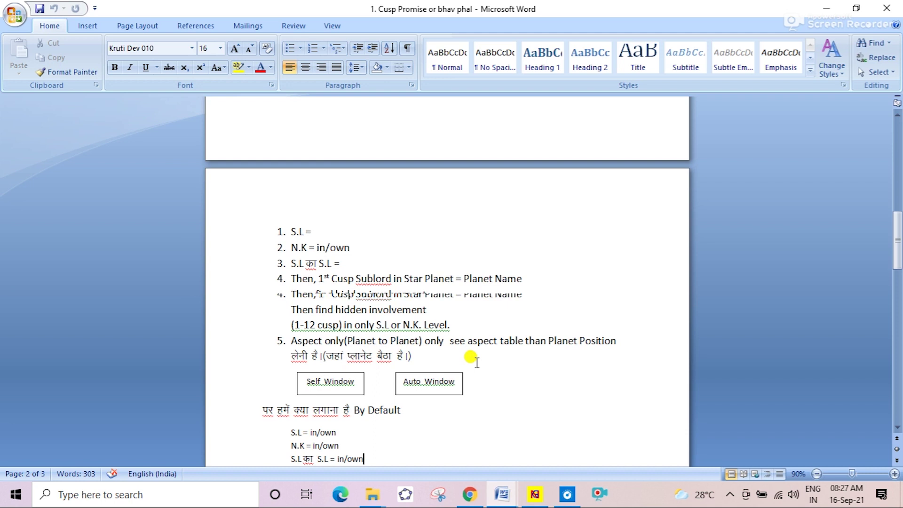
pyautogui.press('Down')
pyautogui.press('Down')
pyautogui.press('Down')
pyautogui.press('Down')
pyautogui.press('Down')
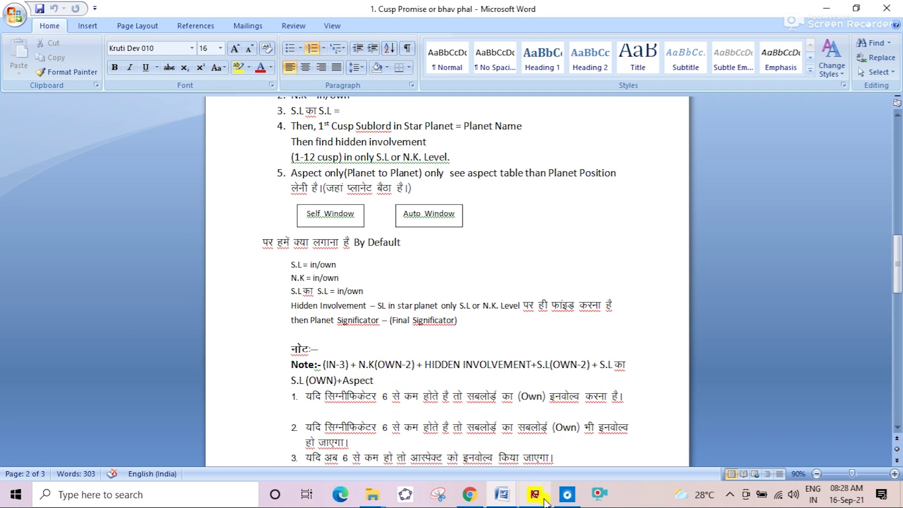
# Return to NAKSHATRA GOLD and preview the bhav 4 Bhav Phal report in Auto Mode to check its house significators.
pyautogui.moveTo(541, 499)
pyautogui.click(530, 468)
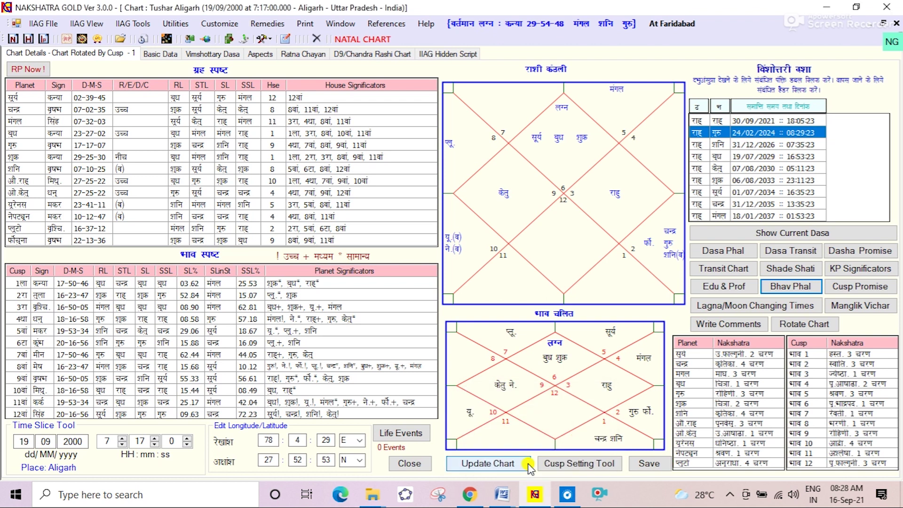
pyautogui.click(795, 288)
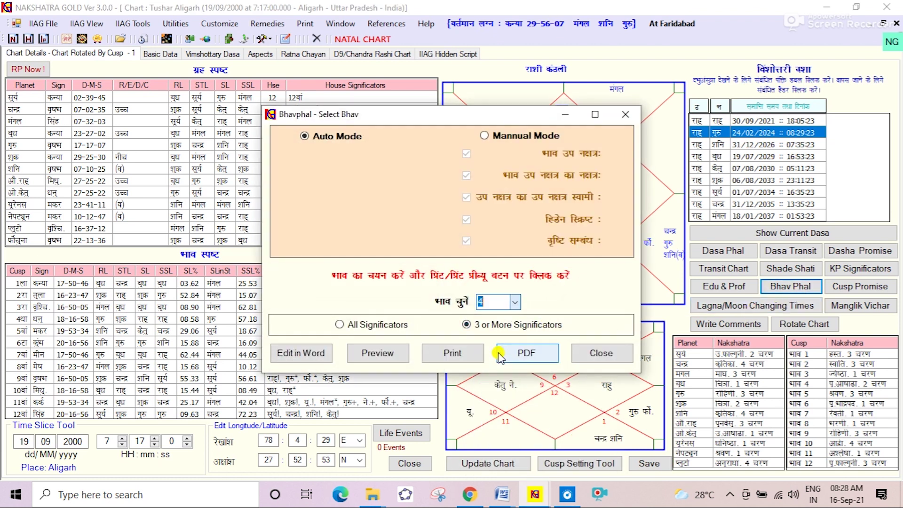
pyautogui.click(389, 354)
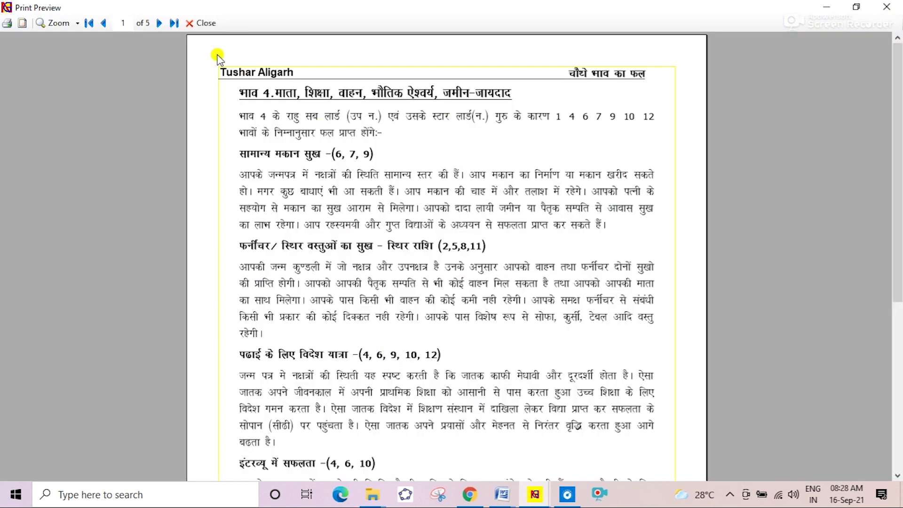
pyautogui.click(201, 25)
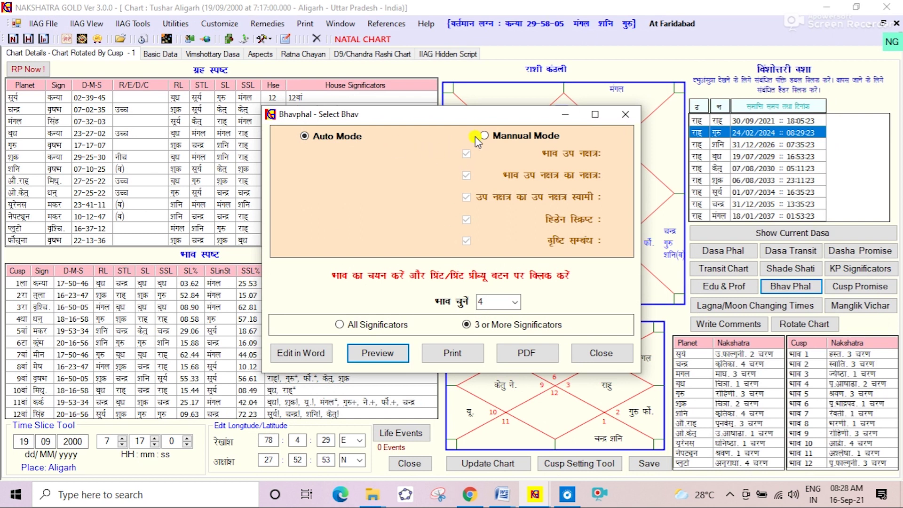
# Preview the bhav 4 report in Mannual Mode for comparison, restore Auto Mode and close the Bhav Phal selector.
pyautogui.click(493, 137)
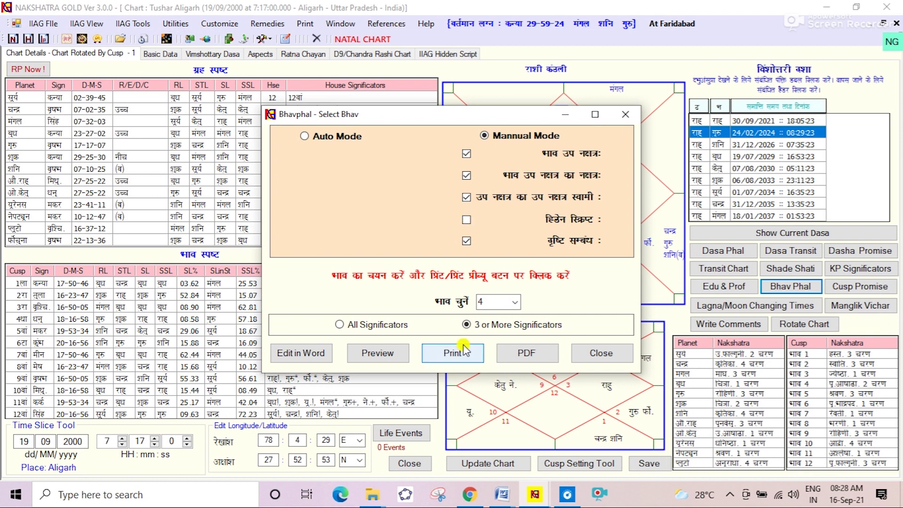
pyautogui.click(390, 356)
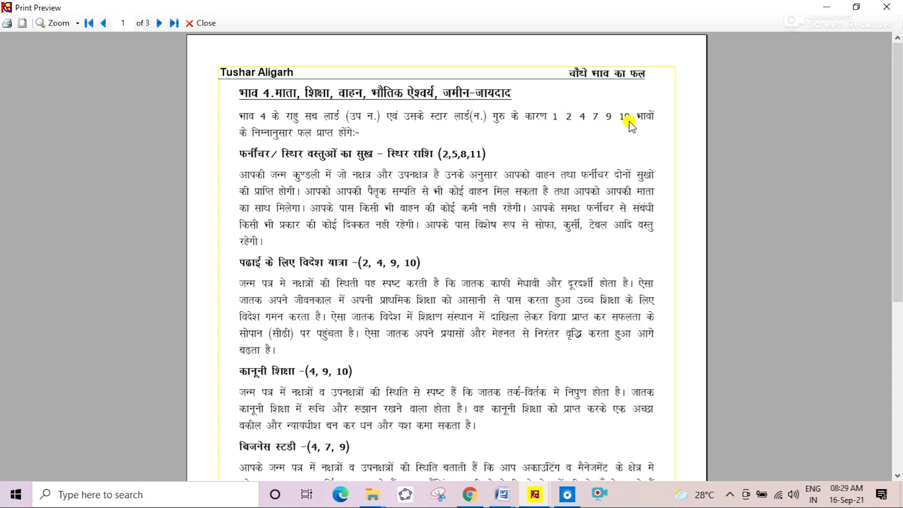
pyautogui.click(202, 22)
pyautogui.click(352, 141)
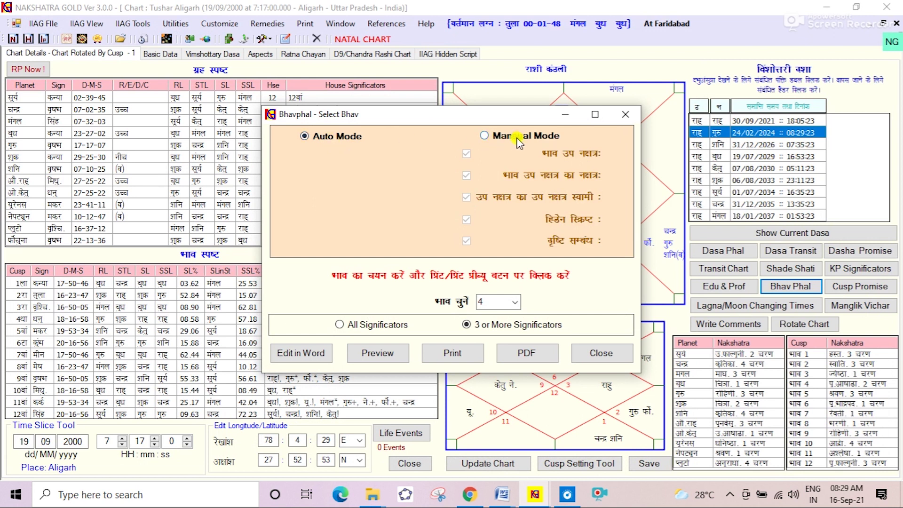
pyautogui.click(604, 353)
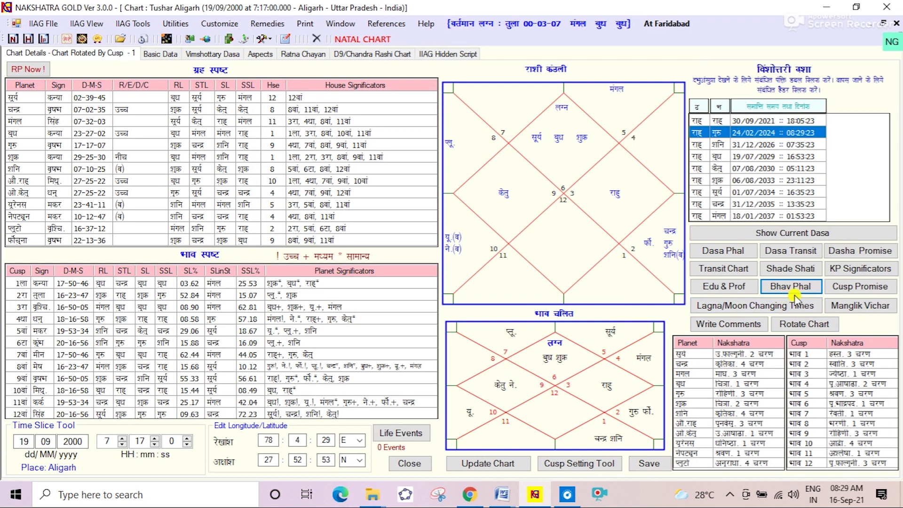
# Open Cusp Promise and select house 4 to show its significators in Auto Mode.
pyautogui.click(850, 288)
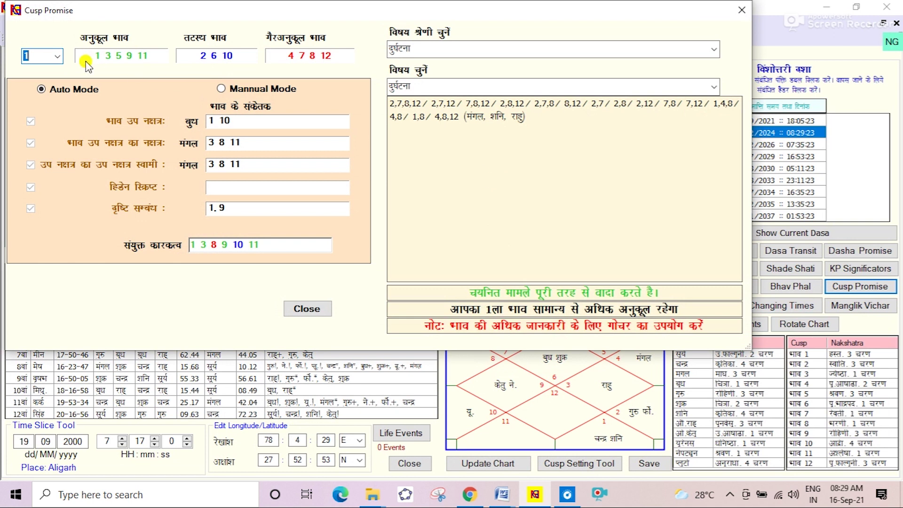
pyautogui.click(55, 56)
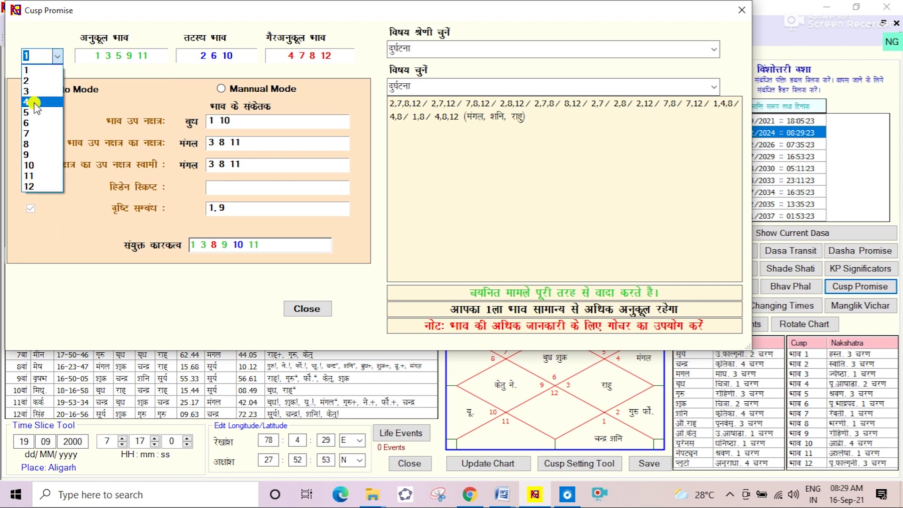
pyautogui.click(33, 103)
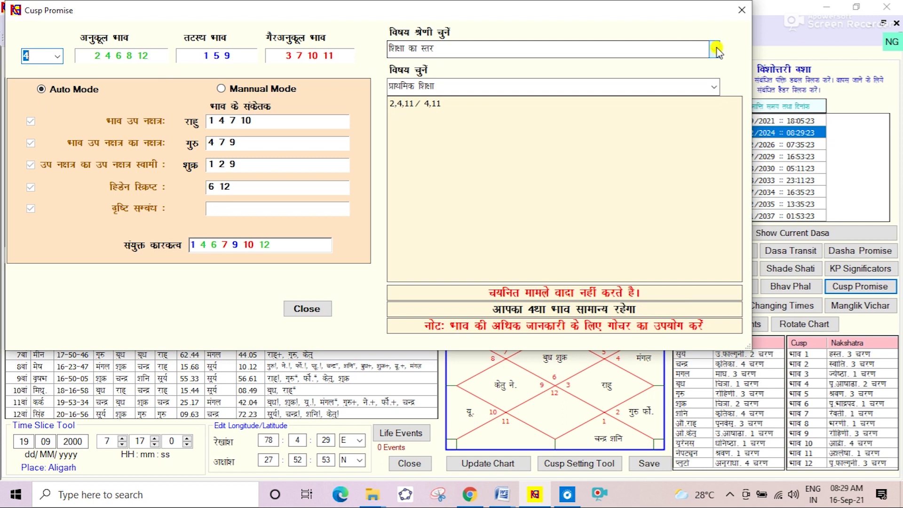
# Check the house 4 promise for the category शिक्षा के विषय with the subject कानूनी शिक्षा, and close Cusp Promise.
pyautogui.click(715, 49)
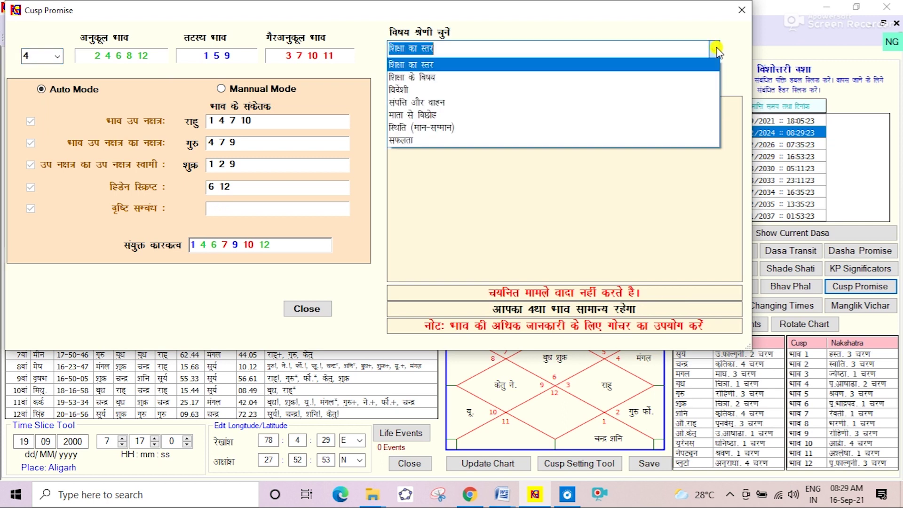
pyautogui.click(483, 79)
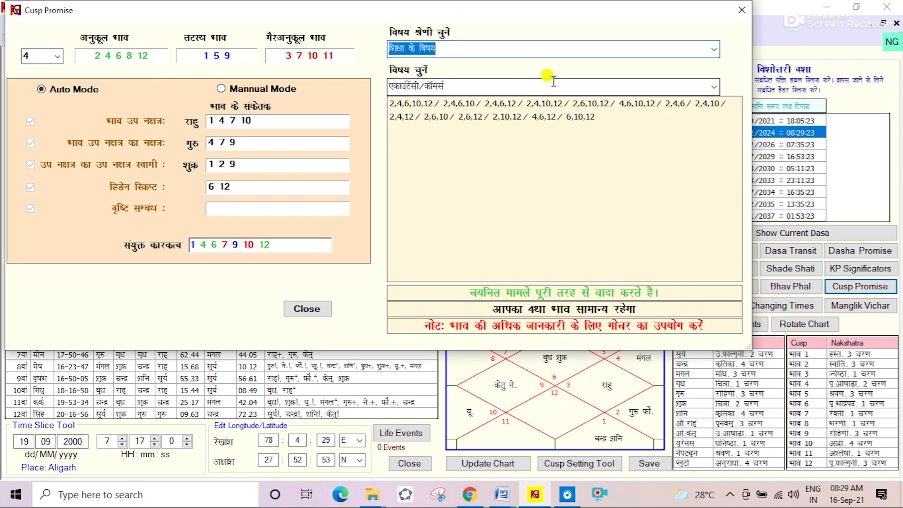
pyautogui.click(714, 87)
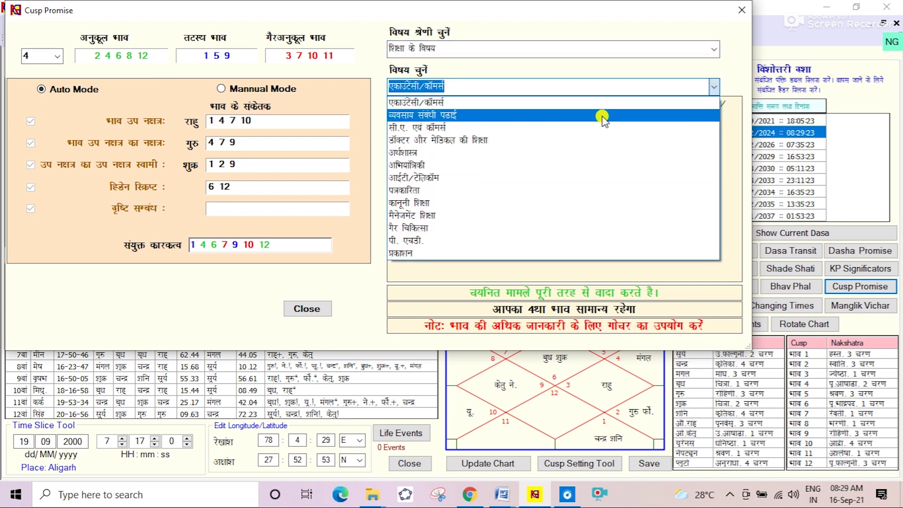
pyautogui.click(478, 203)
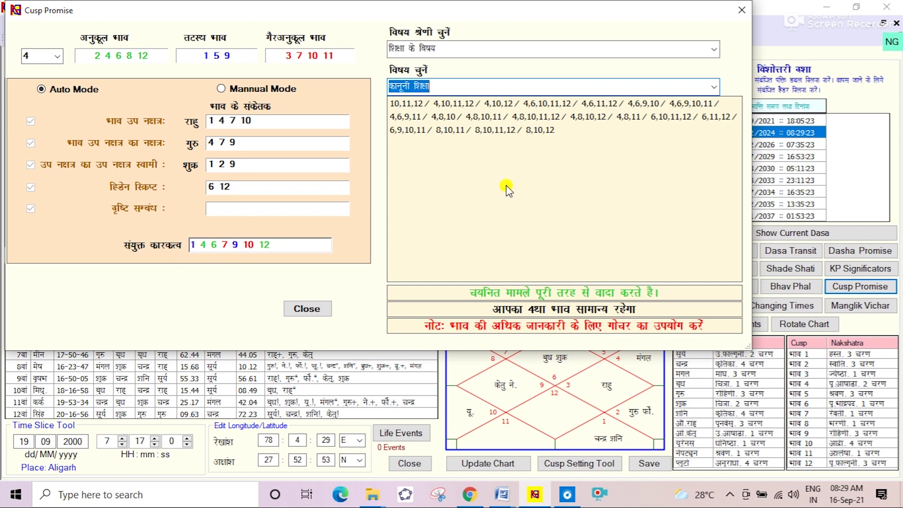
pyautogui.press('Escape')
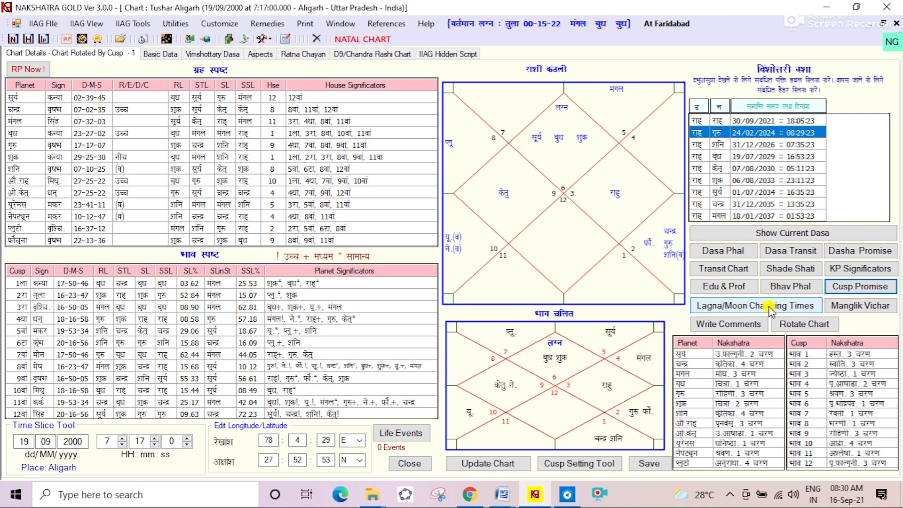
# View the Lagna/Moon Changing Times list for लग्न by नक्षत्र and close it.
pyautogui.click(752, 308)
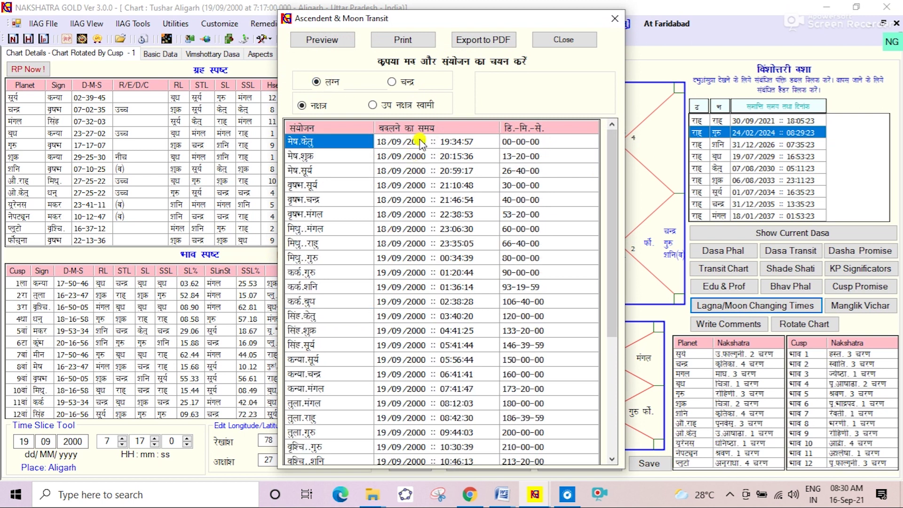
pyautogui.click(614, 20)
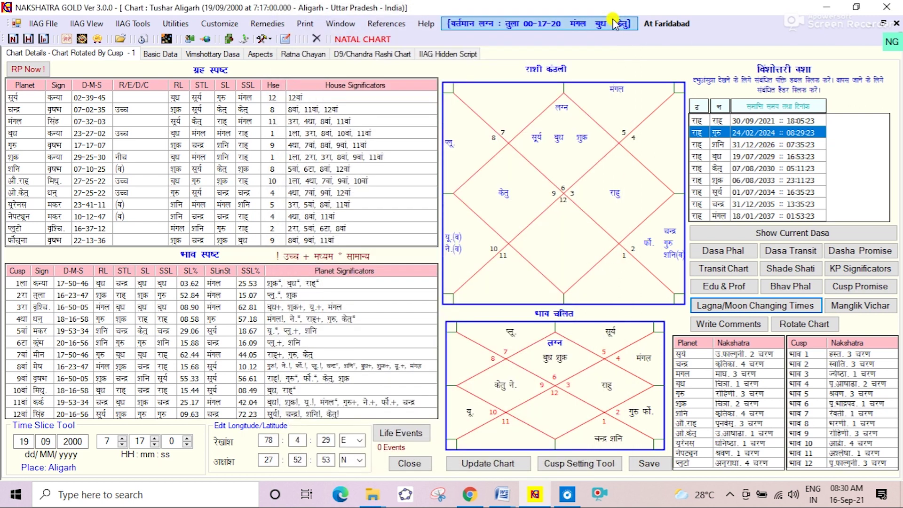